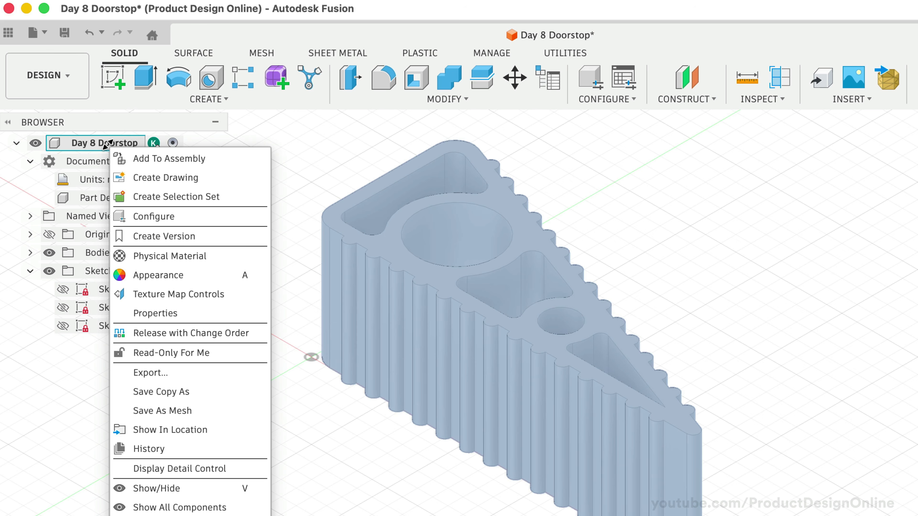
{"action": "left_click", "coordinate": [207, 374]}
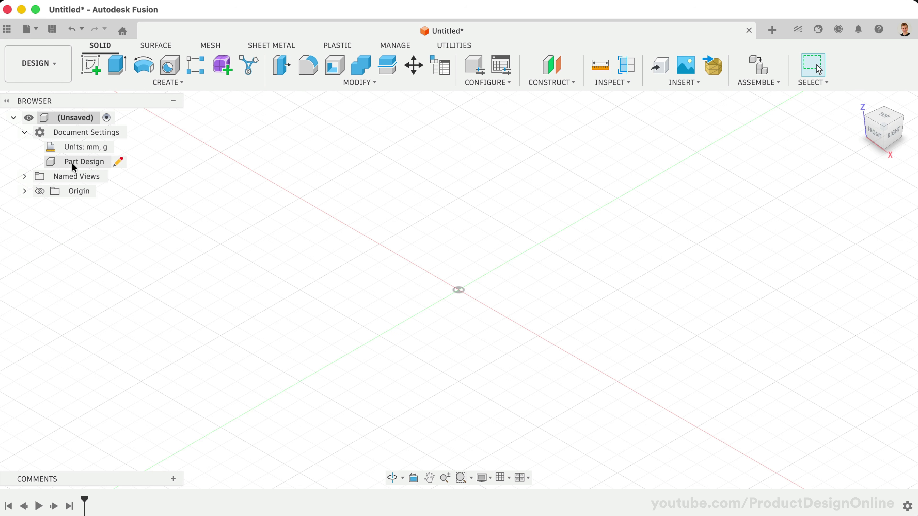
- Save the new untitled design under the name "Day 8 Doorstop"
{"action": "left_click", "coordinate": [54, 27]}
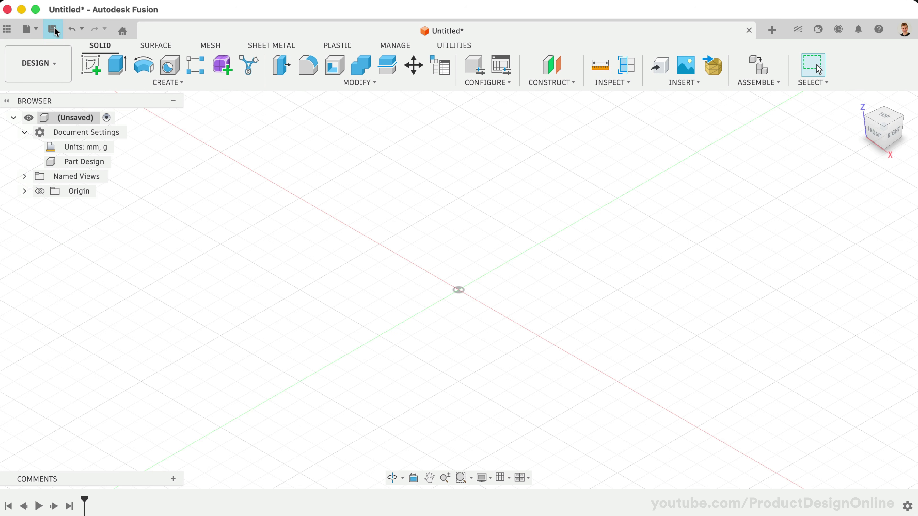
{"action": "type", "text": "Day"}
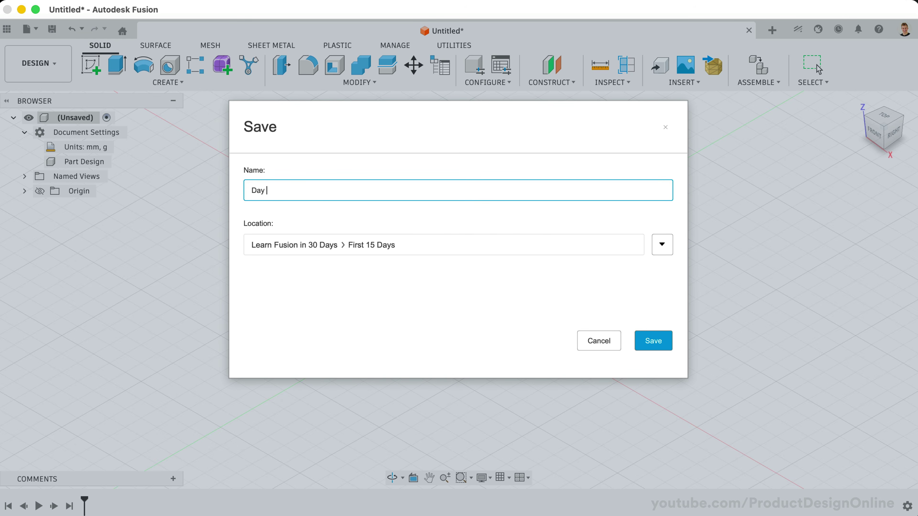
{"action": "type", "text": " 8 Doorstop"}
{"action": "key", "text": "Return"}
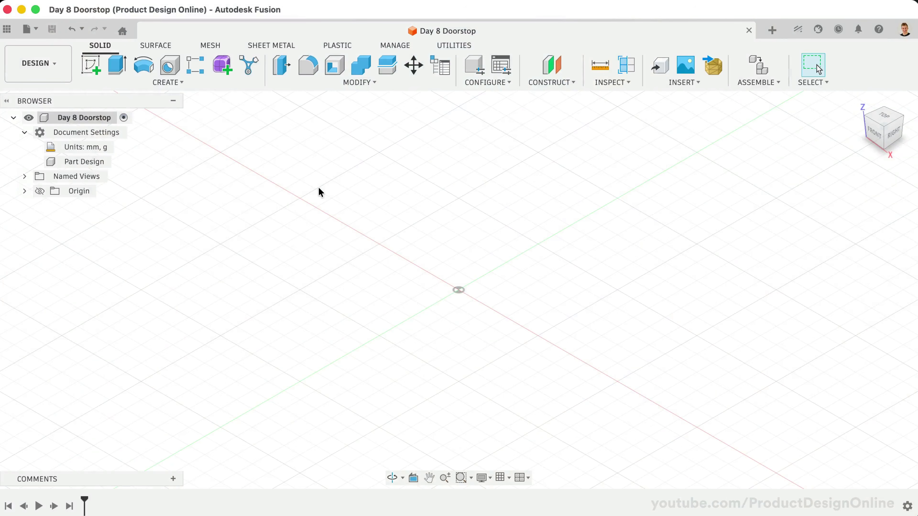
- Sketch a closed right triangle on the horizontal origin plane, starting at the origin, with a base about 96 mm long and a hypotenuse about 105 mm
{"action": "left_click", "coordinate": [91, 67]}
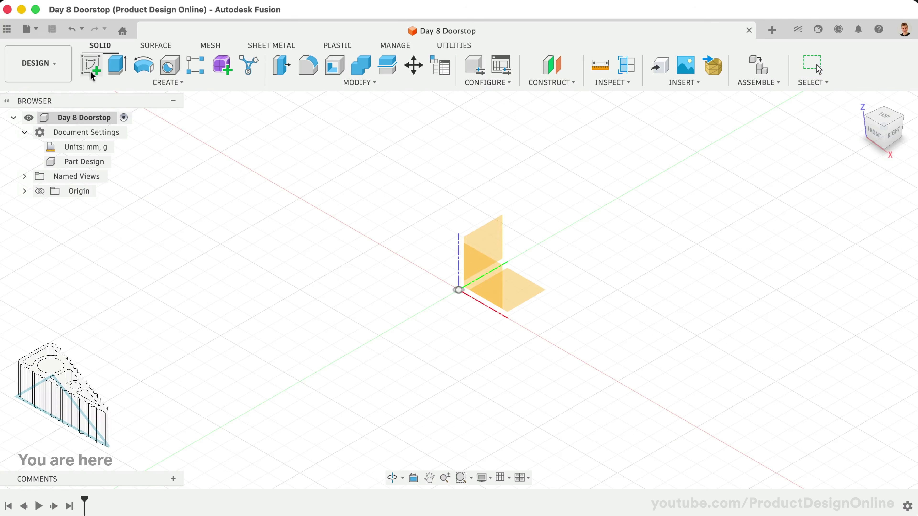
{"action": "left_click", "coordinate": [518, 296]}
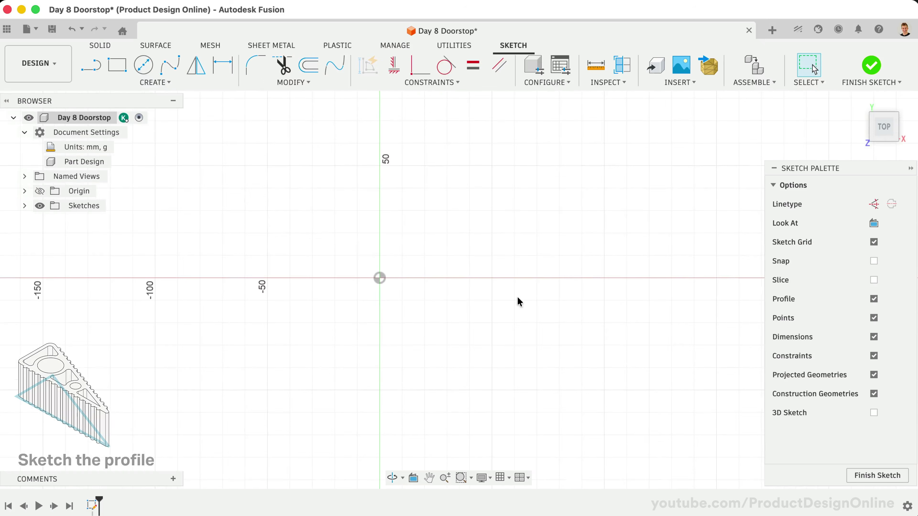
{"action": "left_click", "coordinate": [91, 65]}
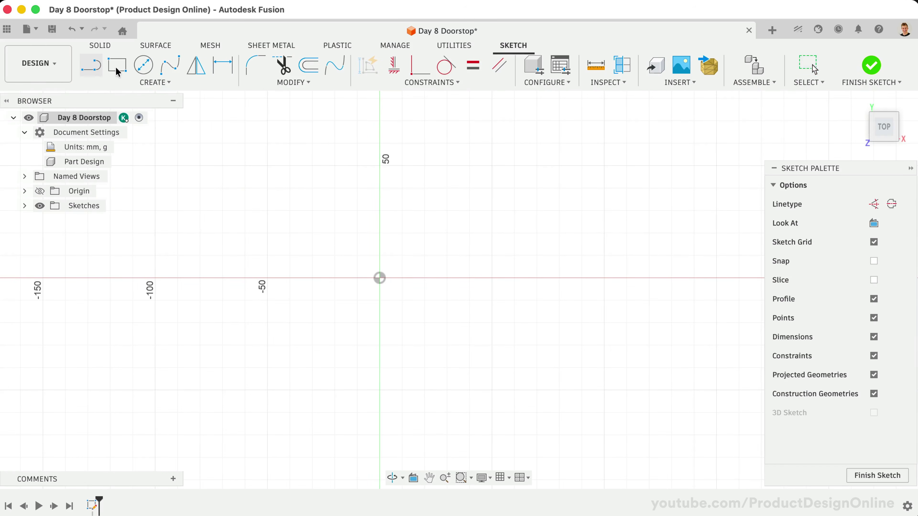
{"action": "left_click", "coordinate": [379, 278]}
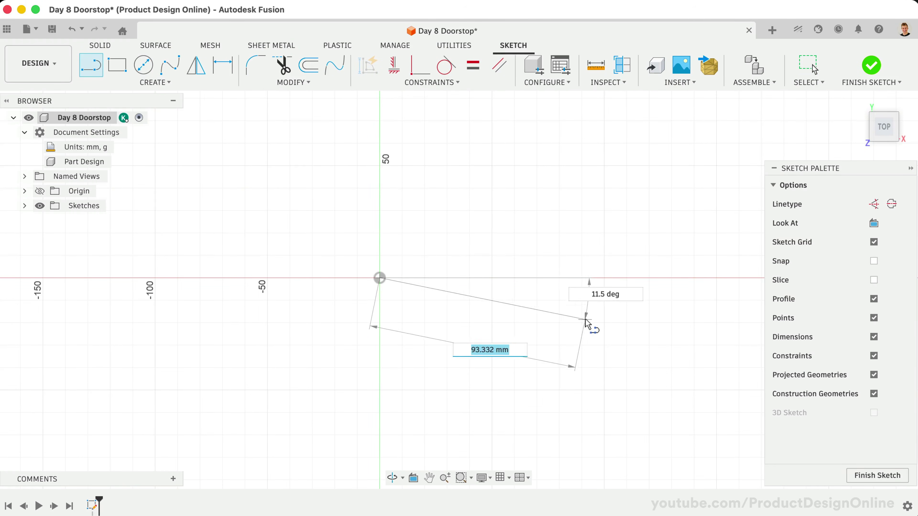
{"action": "left_click", "coordinate": [595, 278]}
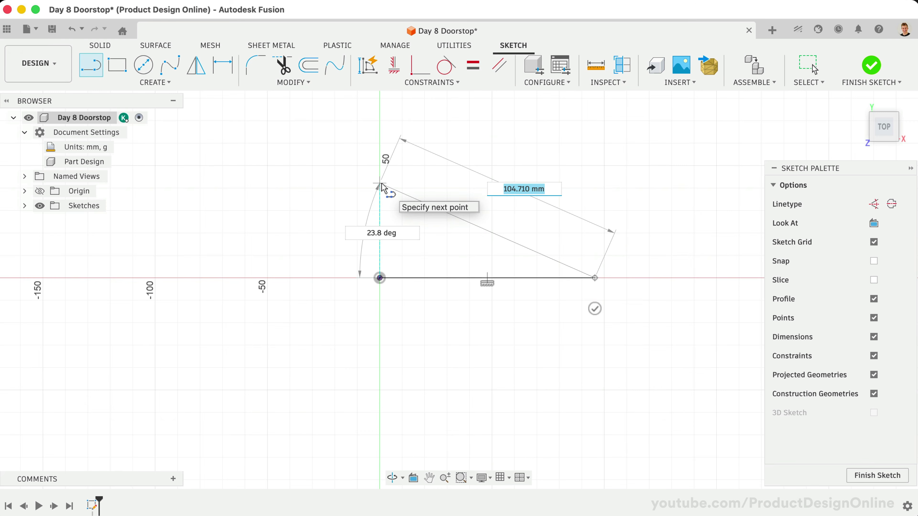
{"action": "left_click", "coordinate": [381, 184]}
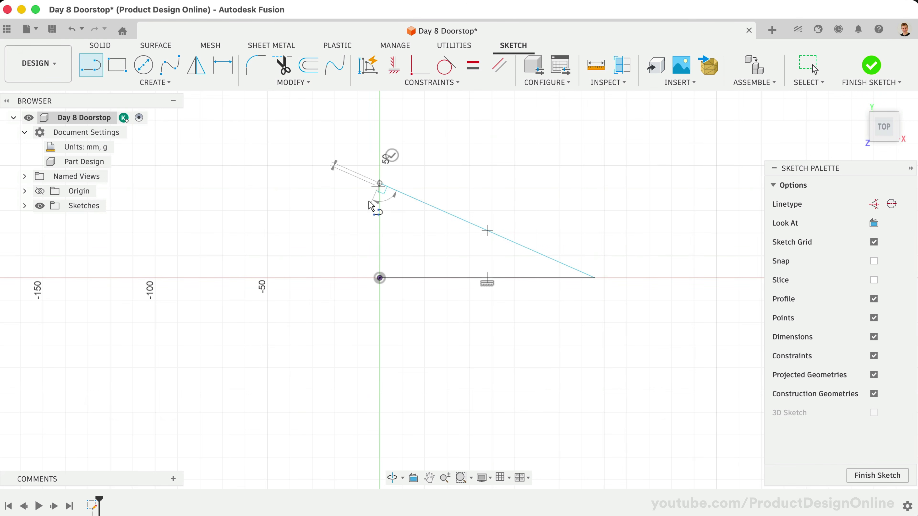
{"action": "left_click", "coordinate": [380, 278]}
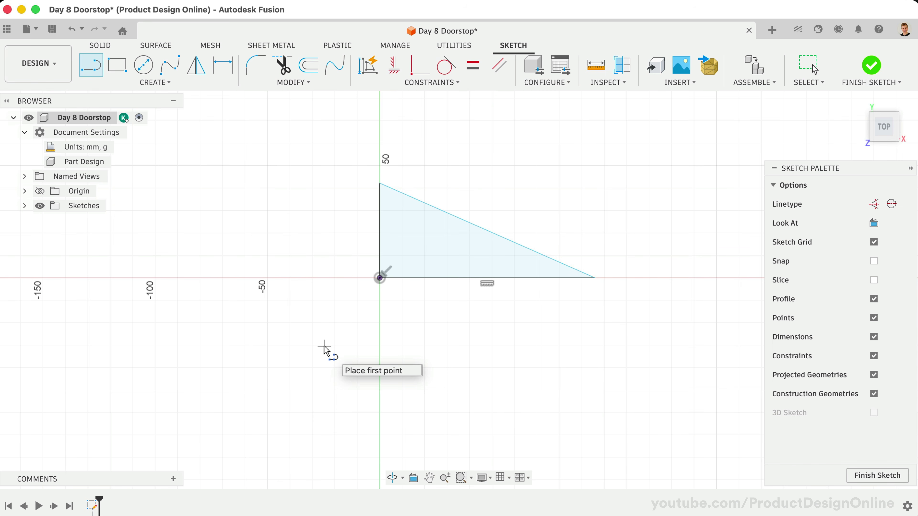
- Dimension the triangle's horizontal base to 135 mm and its vertical side to 50 mm, and expand the Sketches folder in the browser
{"action": "key", "text": "d"}
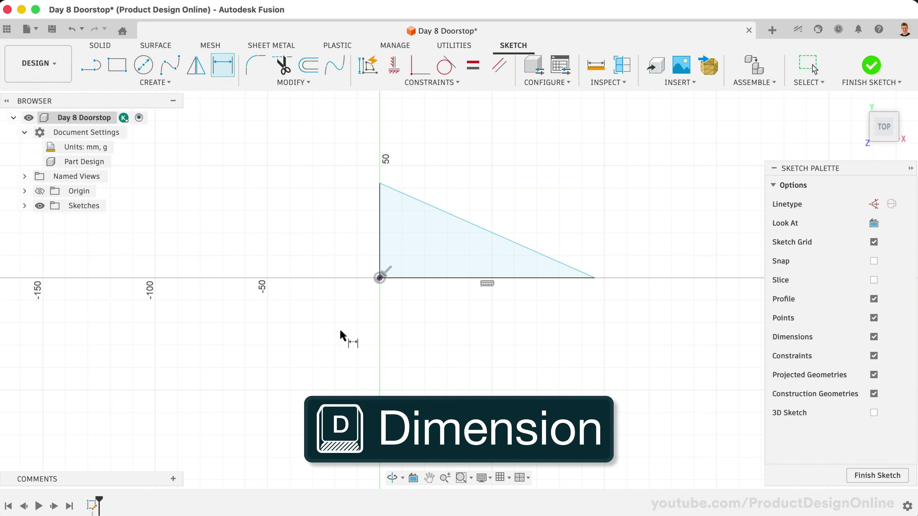
{"action": "left_click", "coordinate": [432, 278]}
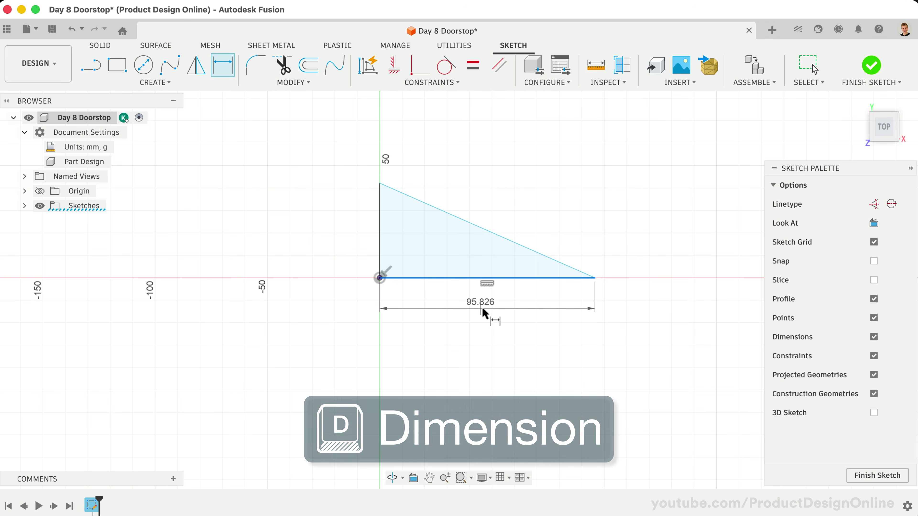
{"action": "left_click", "coordinate": [487, 313]}
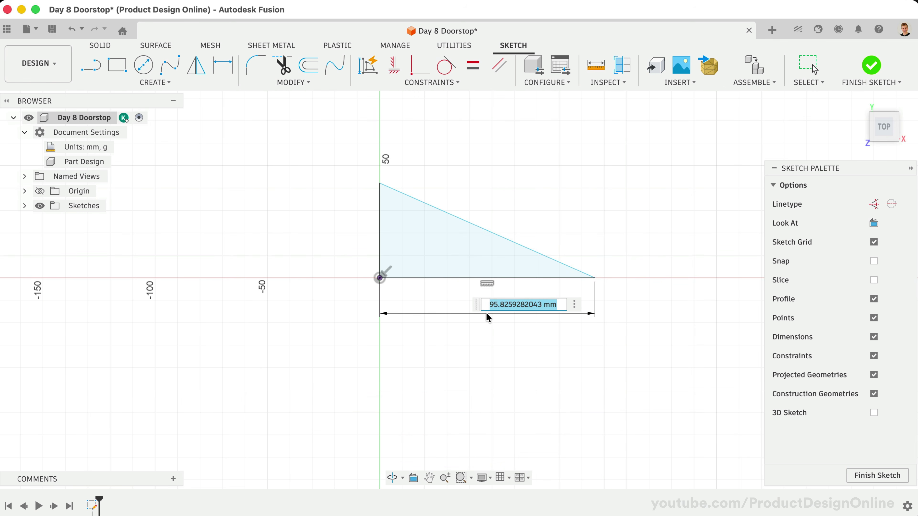
{"action": "type", "text": "135"}
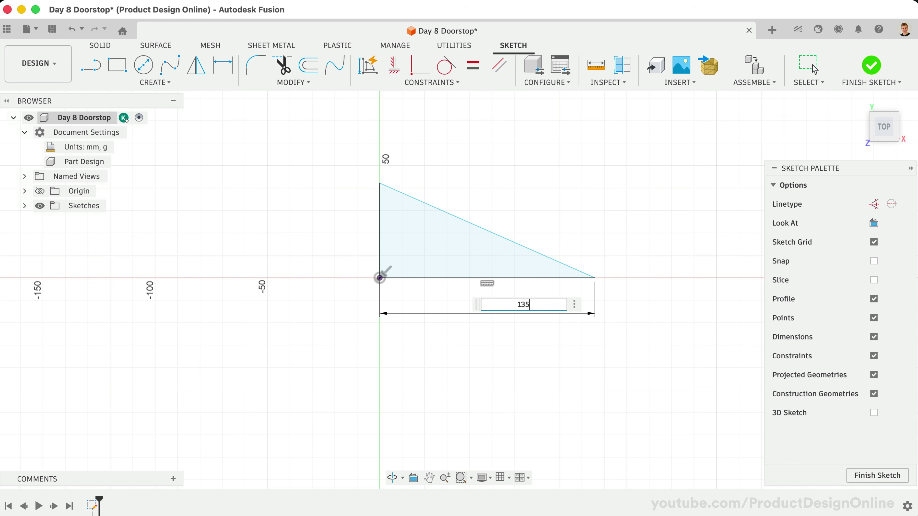
{"action": "key", "text": "Return"}
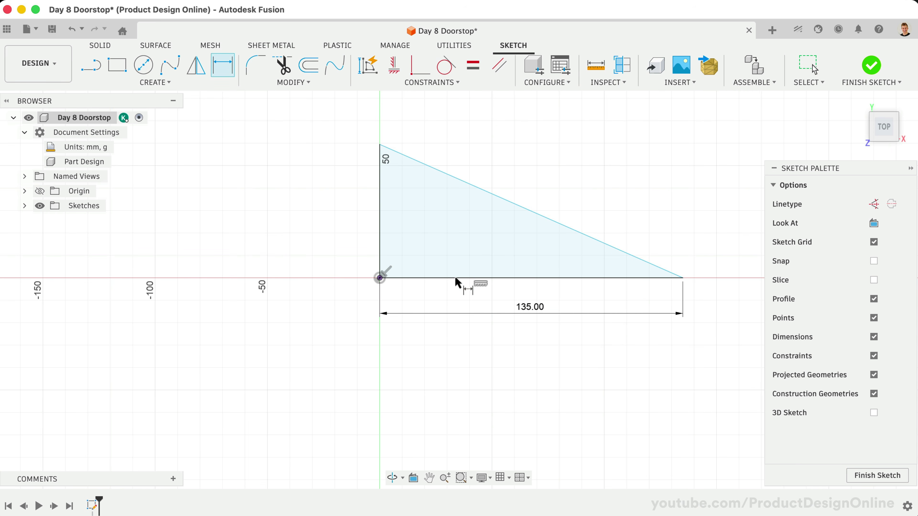
{"action": "left_click", "coordinate": [380, 217]}
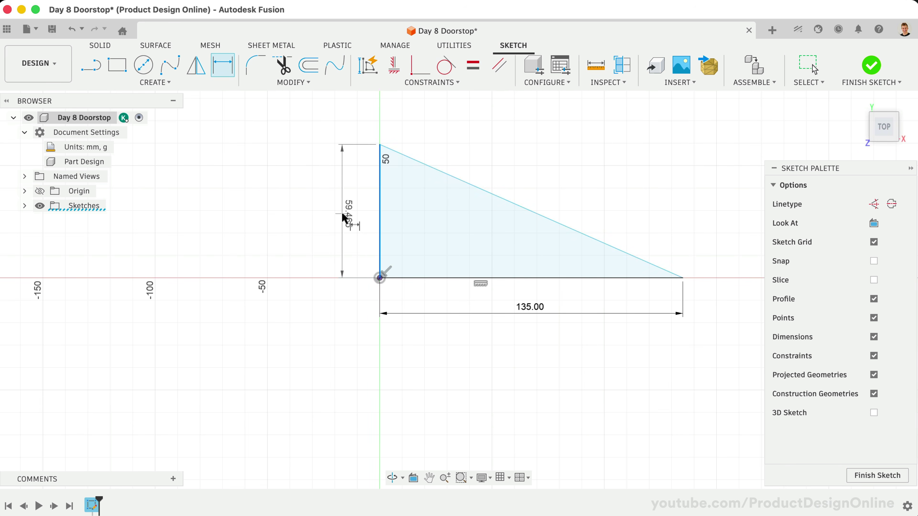
{"action": "left_click", "coordinate": [343, 217]}
{"action": "type", "text": "50"}
{"action": "key", "text": "Return"}
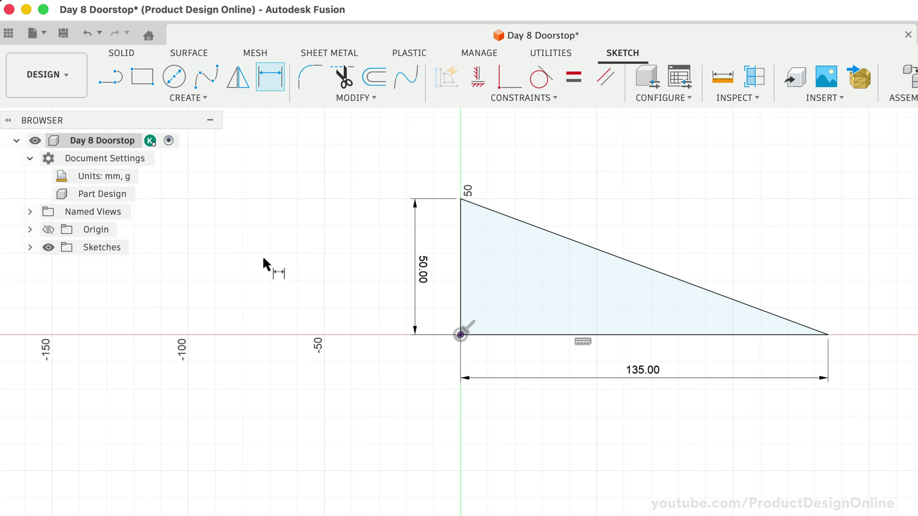
{"action": "left_click", "coordinate": [30, 249]}
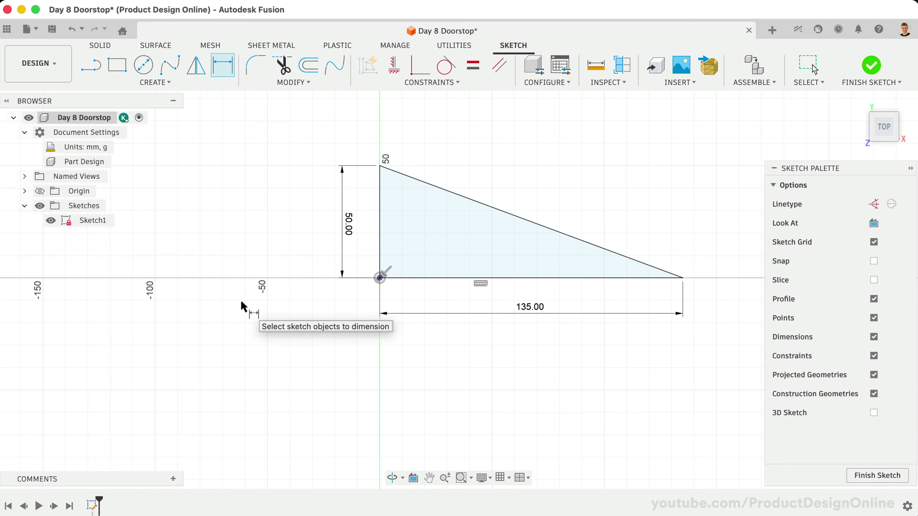
{"action": "key", "text": "e"}
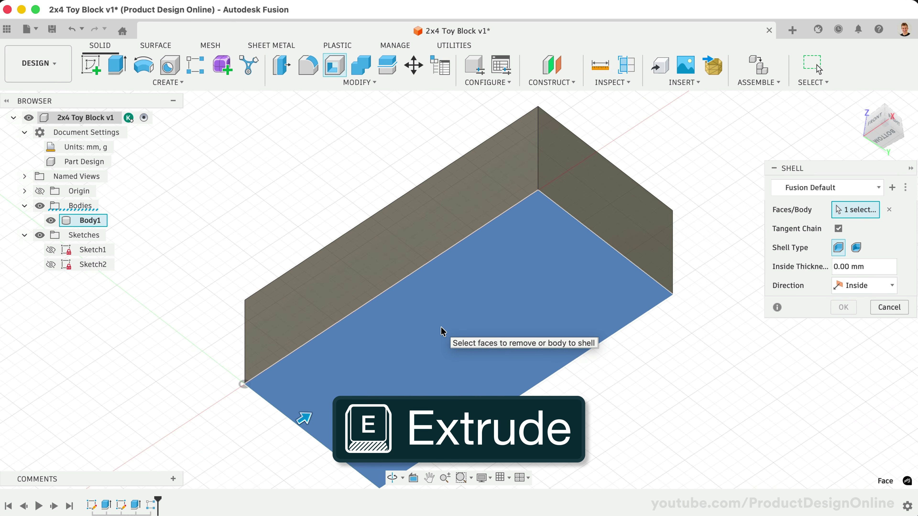
{"action": "type", "text": "1.4"}
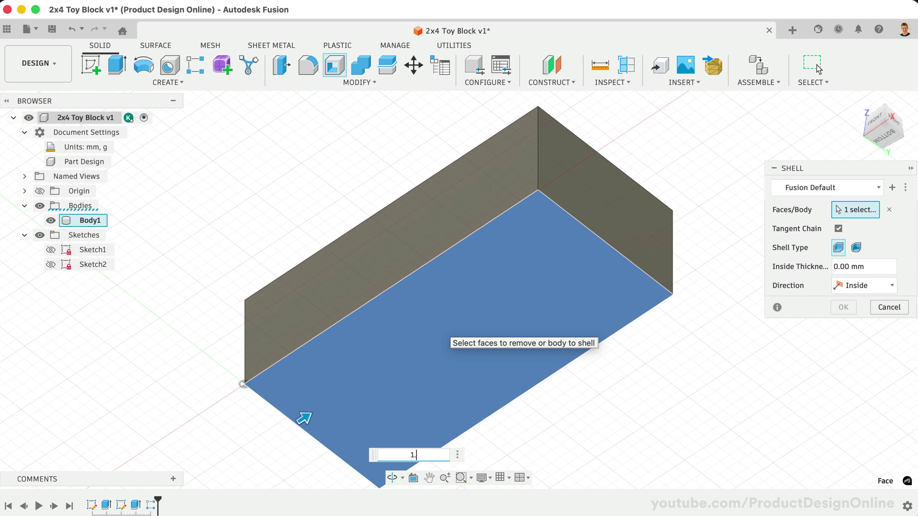
{"action": "type", "text": "9"}
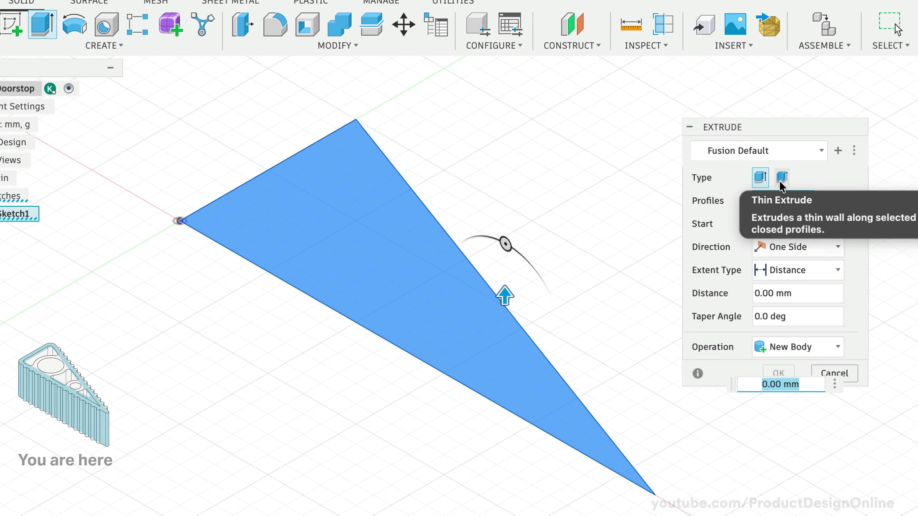
- Thin Extrude the triangle profile 40 mm to one side as a new body with a 4 mm wall thickness and wall location Side 1
{"action": "left_click", "coordinate": [781, 177]}
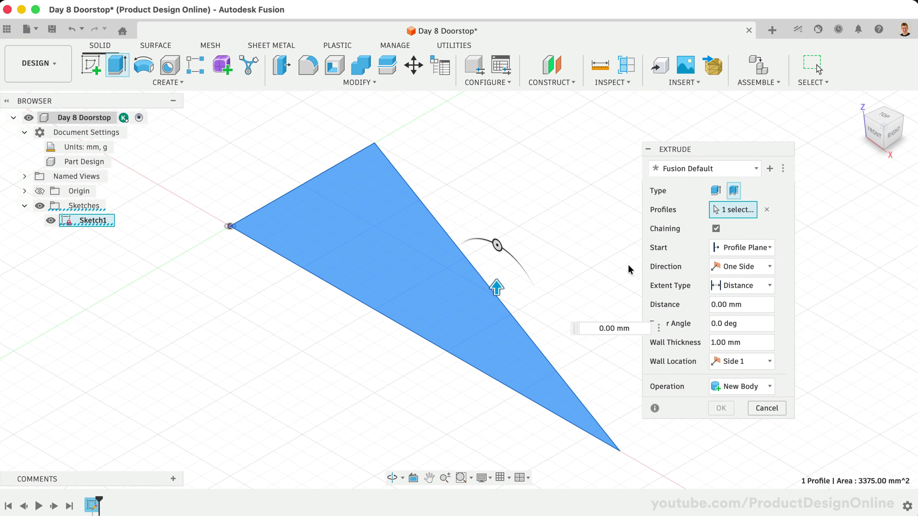
{"action": "double_click", "coordinate": [724, 305]}
{"action": "type", "text": "40"}
{"action": "scroll", "coordinate": [400, 347], "scroll_direction": "up", "scroll_amount": 3}
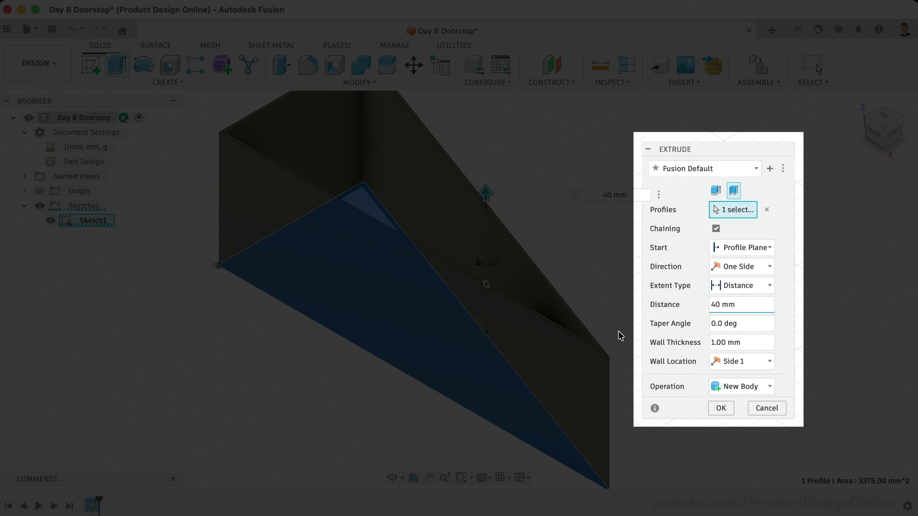
{"action": "left_click_drag", "start_coordinate": [716, 344], "coordinate": [706, 346]}
{"action": "type", "text": "4"}
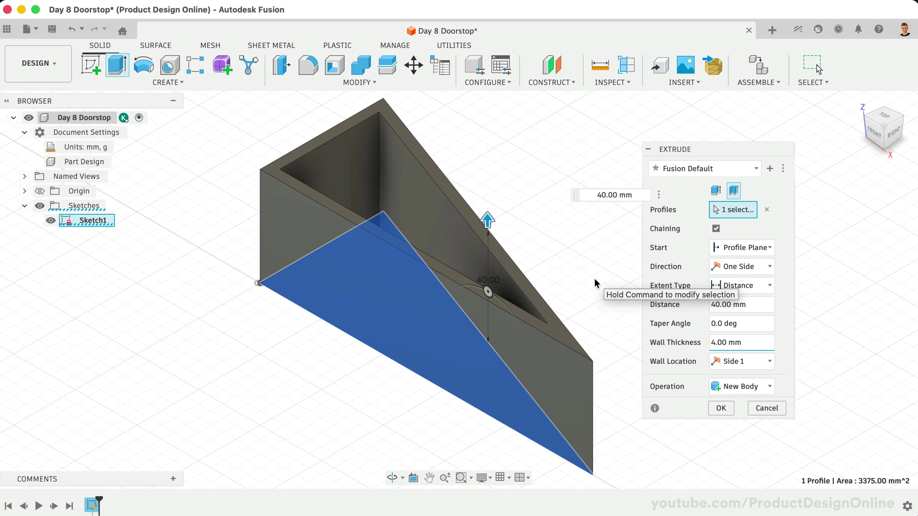
{"action": "left_click", "coordinate": [716, 411]}
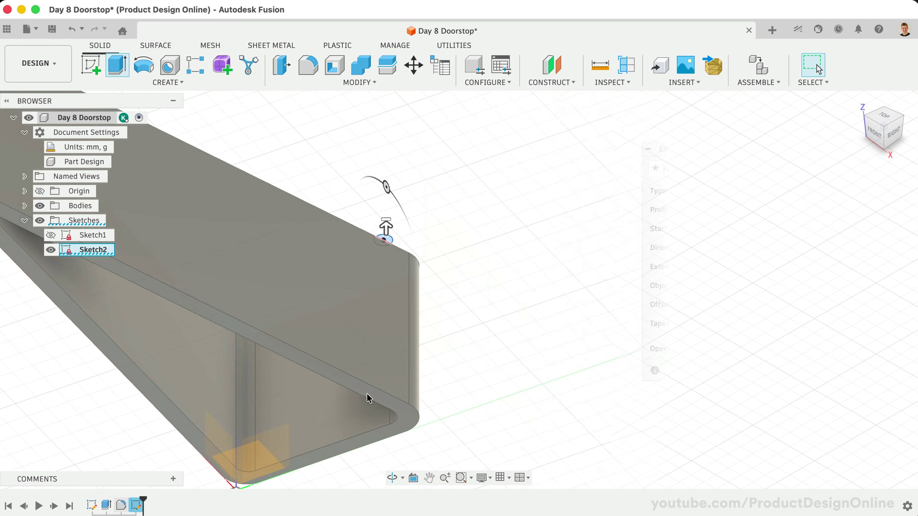
{"action": "key", "text": "e"}
{"action": "left_click", "coordinate": [378, 396]}
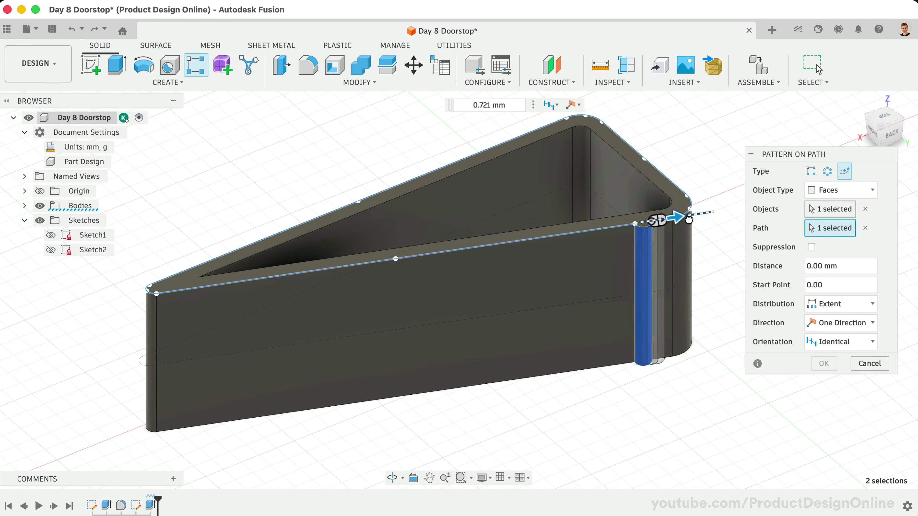
{"action": "mouse_move", "coordinate": [663, 219]}
{"action": "left_mouse_down"}
{"action": "mouse_move", "coordinate": [696, 186]}
{"action": "mouse_move", "coordinate": [643, 153]}
{"action": "left_mouse_up"}
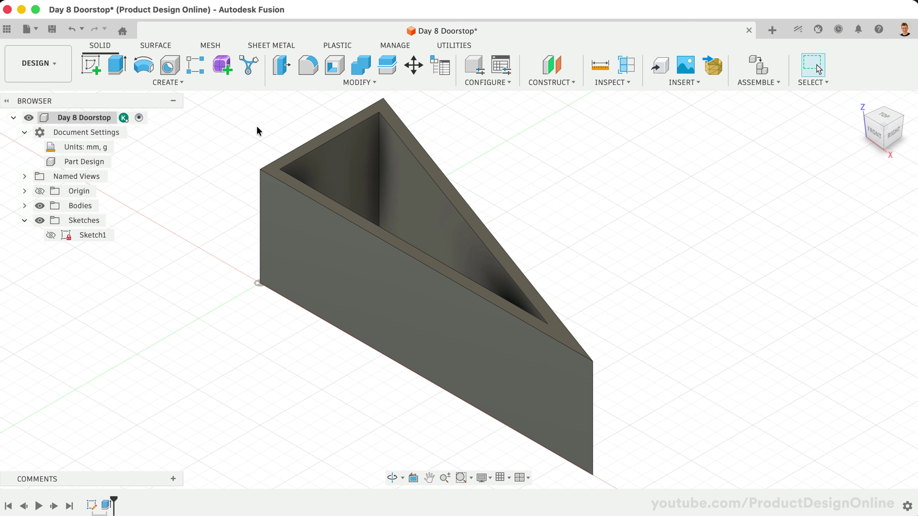
- Fillet the two inner vertical edges at the wedge's tall end with a 3 mm radius
{"action": "left_click", "coordinate": [308, 65]}
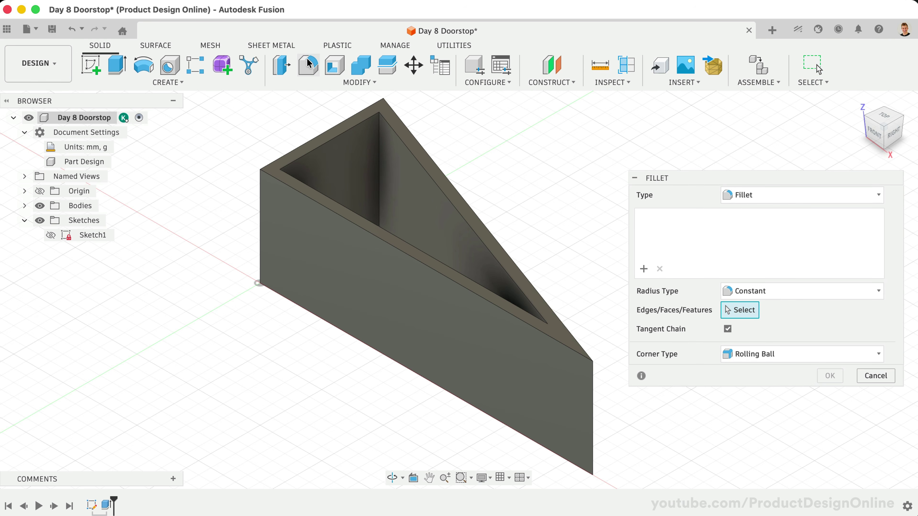
{"action": "left_click", "coordinate": [379, 149]}
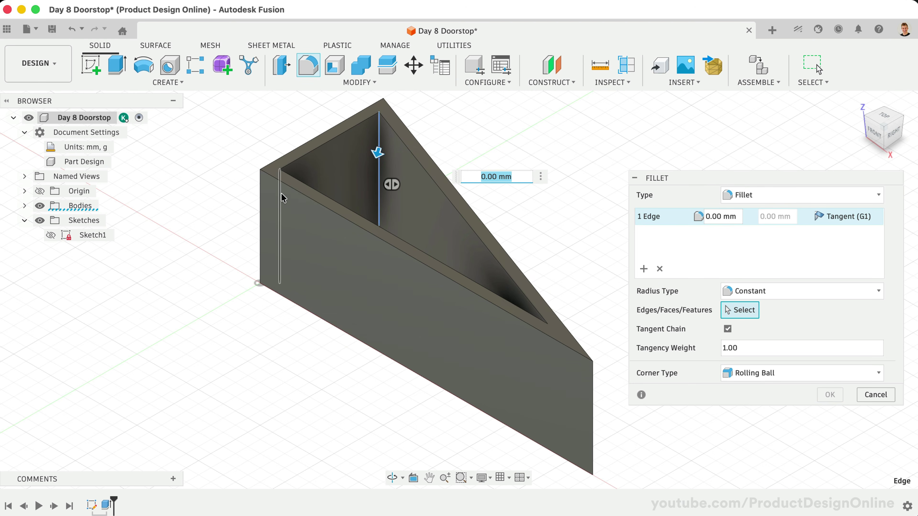
{"action": "left_click", "coordinate": [280, 200]}
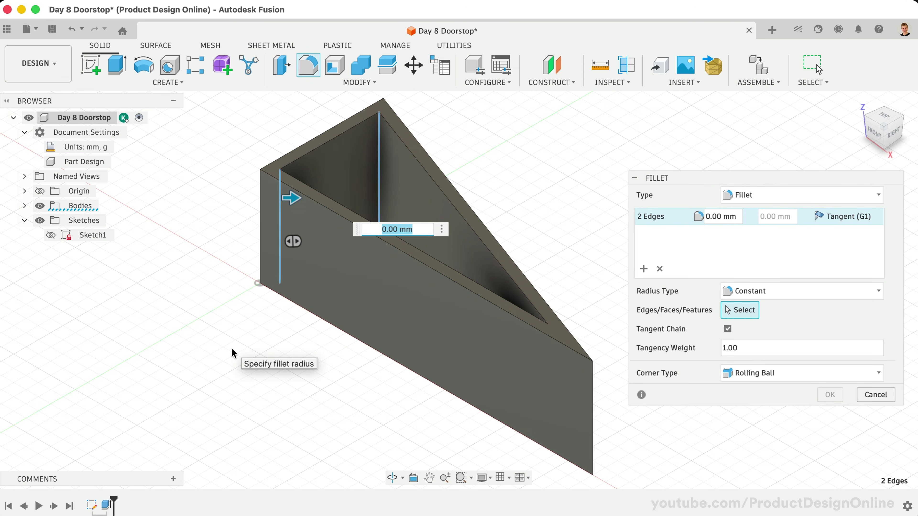
{"action": "type", "text": "3"}
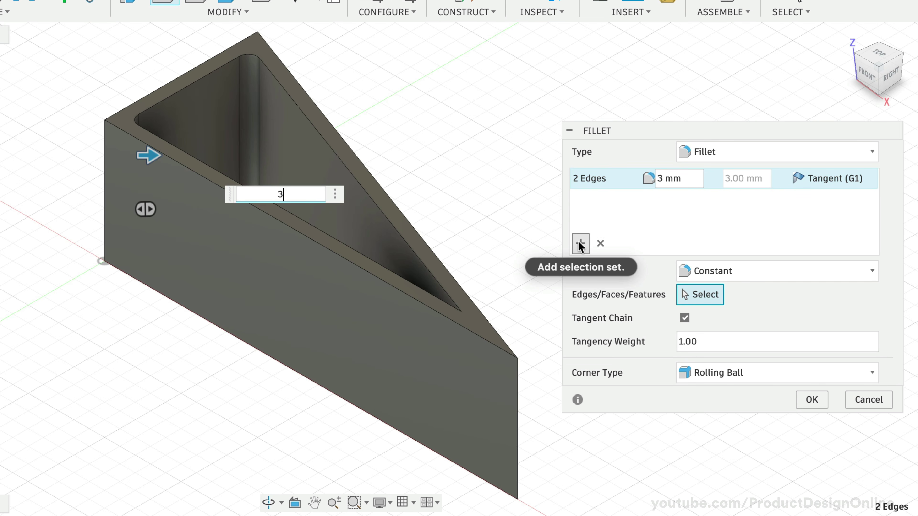
- Add a second fillet selection set for the two outer vertical edges at the tall end with a 6 mm radius
{"action": "left_click", "coordinate": [578, 242]}
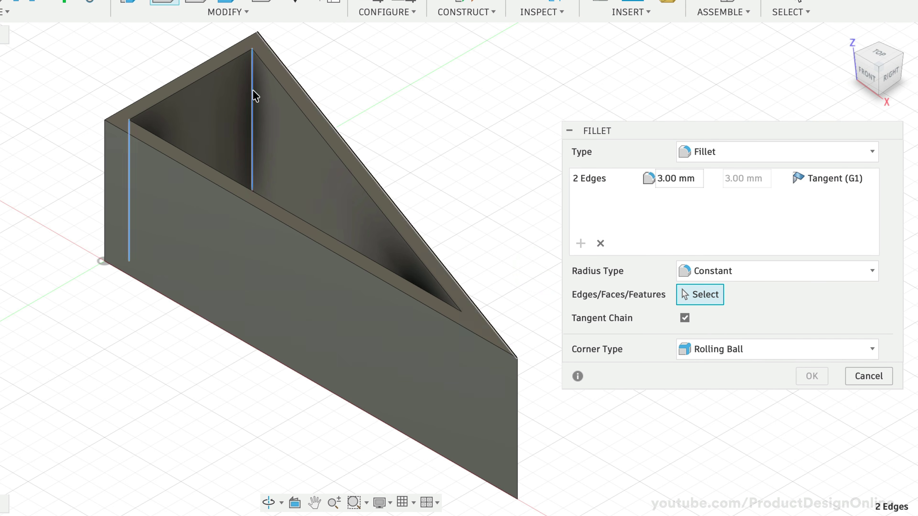
{"action": "left_click", "coordinate": [108, 151]}
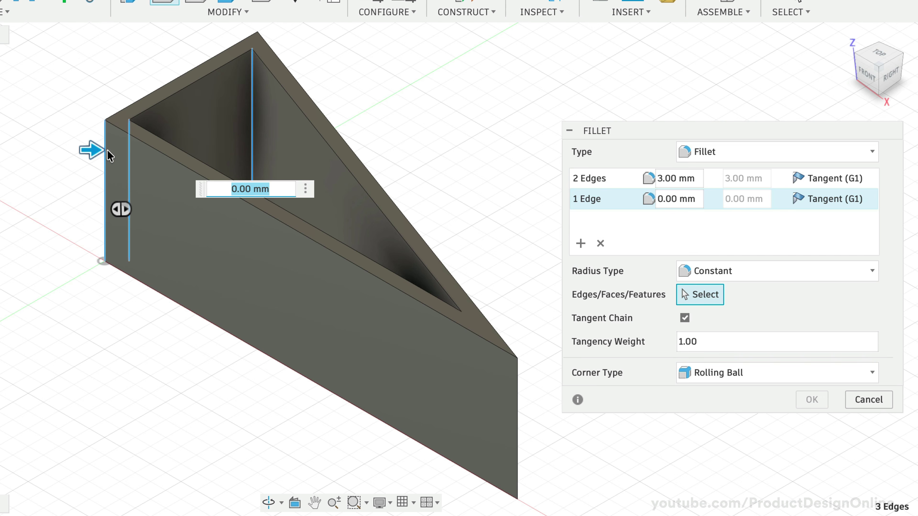
{"action": "left_click", "coordinate": [258, 42]}
{"action": "type", "text": "6"}
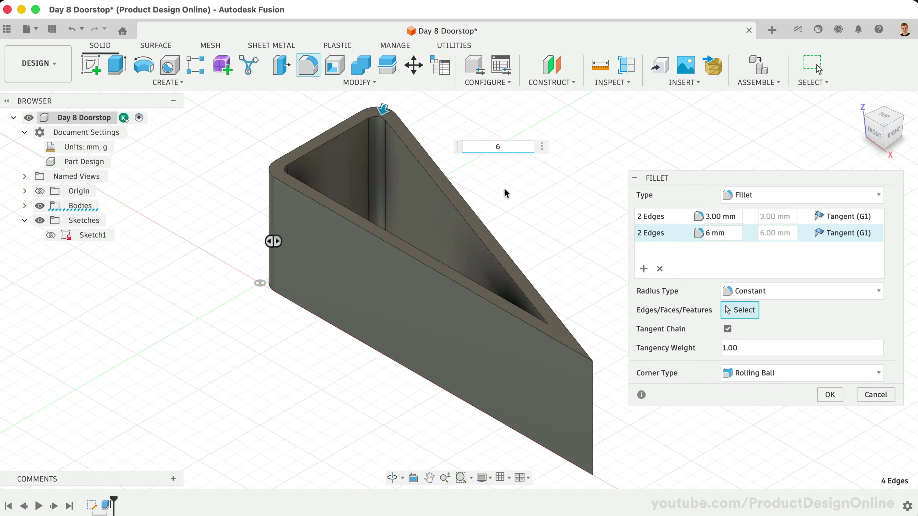
{"action": "key", "text": "Return"}
{"action": "left_click", "coordinate": [669, 219]}
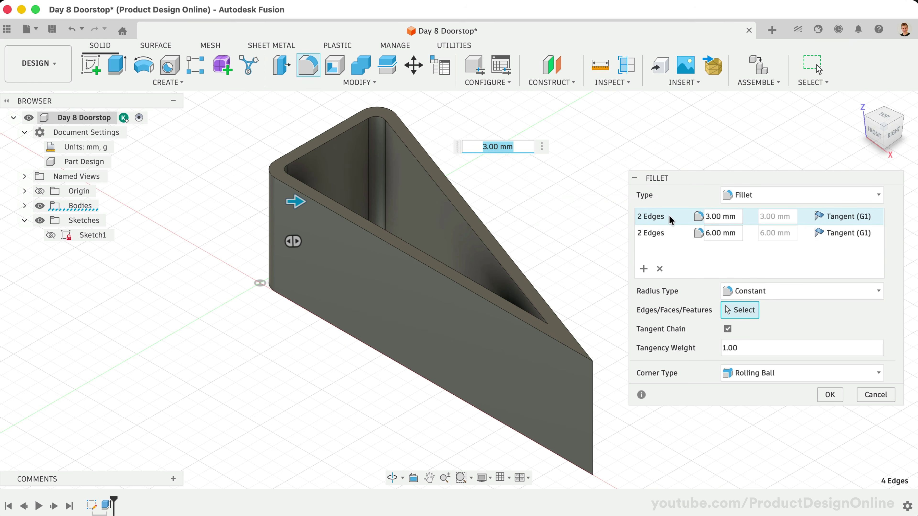
{"action": "left_click", "coordinate": [672, 234]}
{"action": "left_click", "coordinate": [674, 219]}
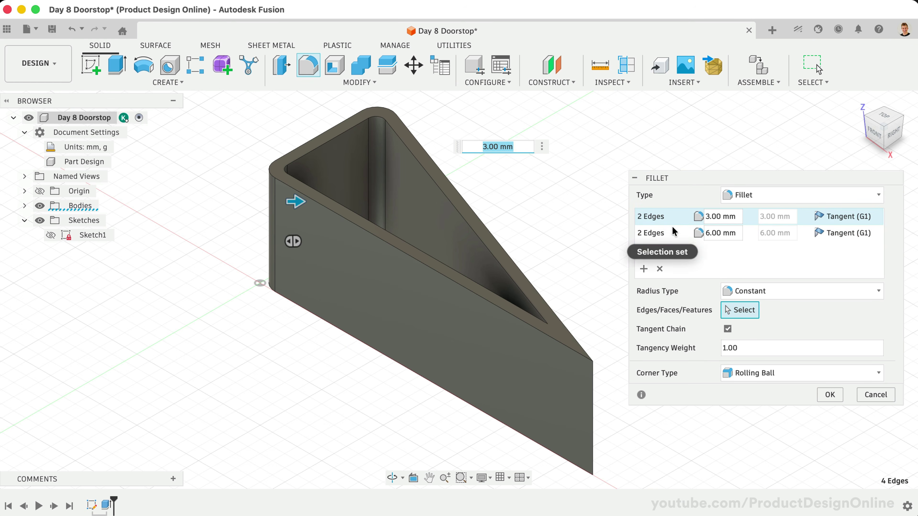
{"action": "left_click", "coordinate": [674, 233]}
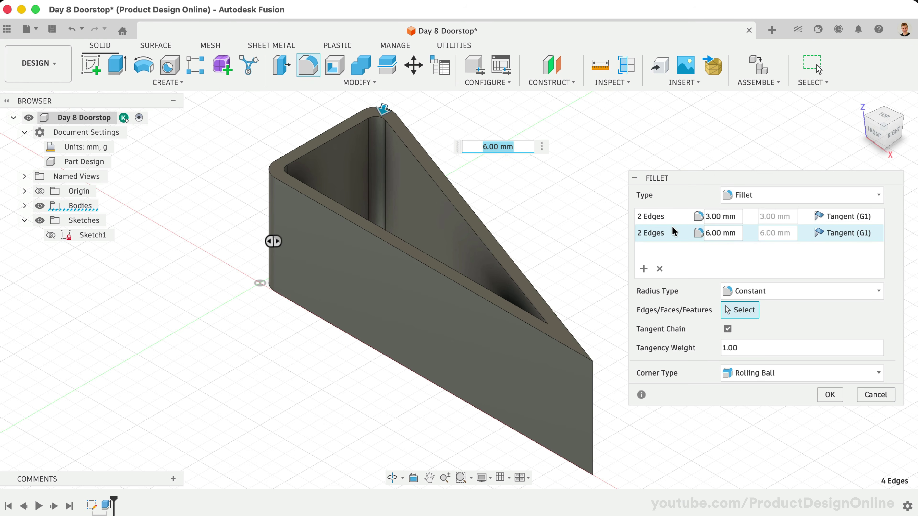
- Add a third fillet selection set rounding the outer vertical edge at the wedge's pointed tip by 2 mm, and finish the fillet
{"action": "left_click", "coordinate": [643, 269]}
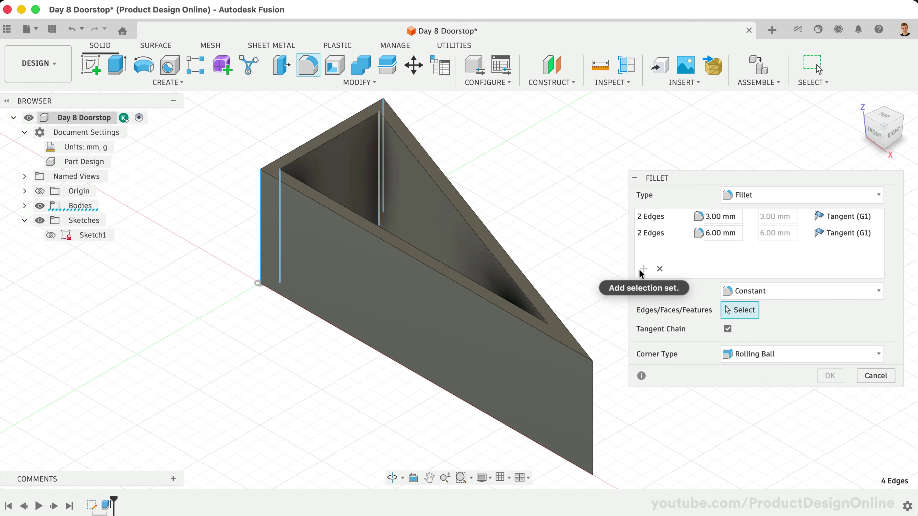
{"action": "left_click", "coordinate": [592, 397]}
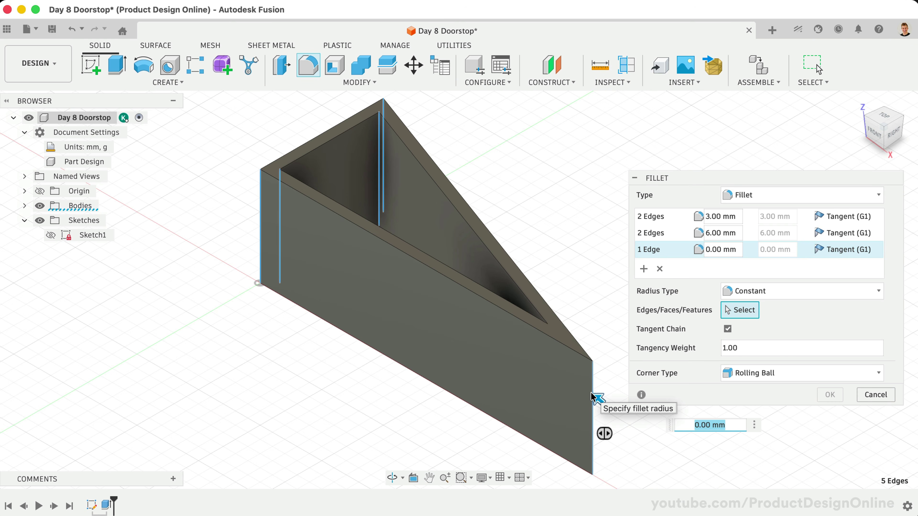
{"action": "type", "text": "2"}
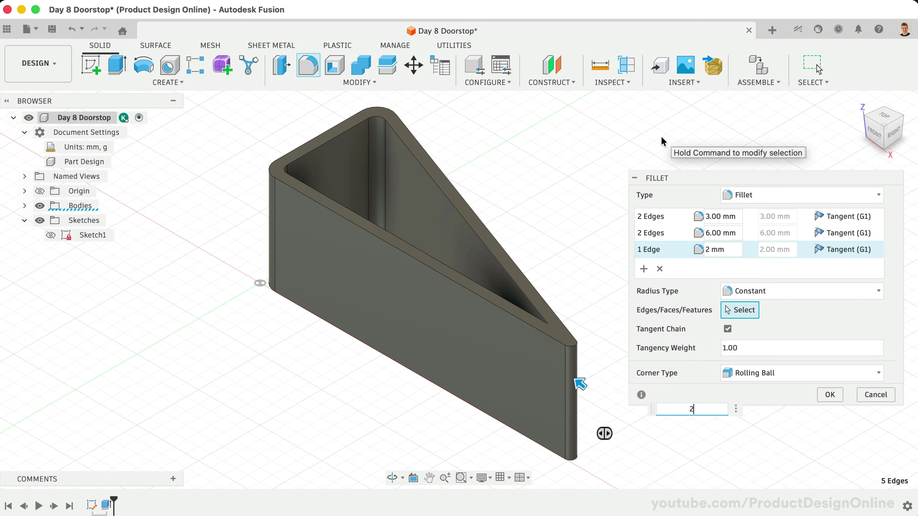
{"action": "left_click", "coordinate": [829, 397]}
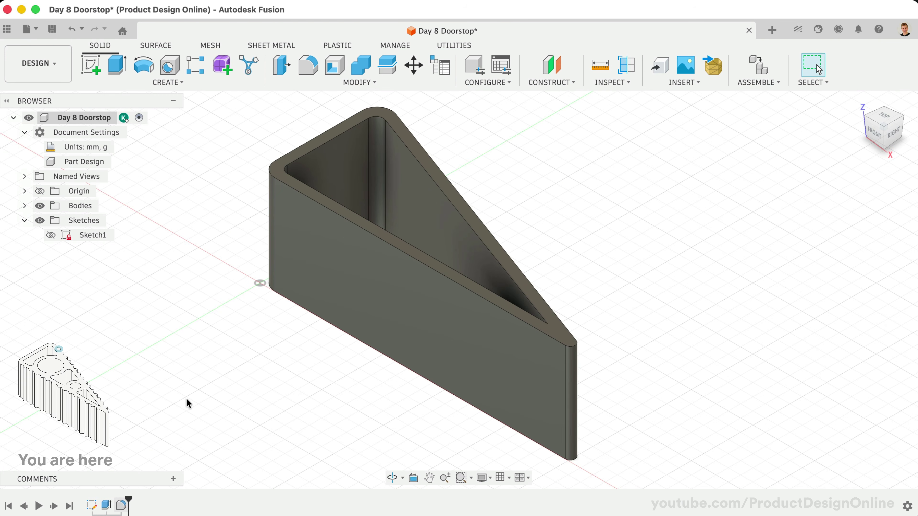
- Create a sketch on the wedge's top face and draw a 4 mm diameter circle just outside the slanted wall
{"action": "right_click", "coordinate": [323, 143]}
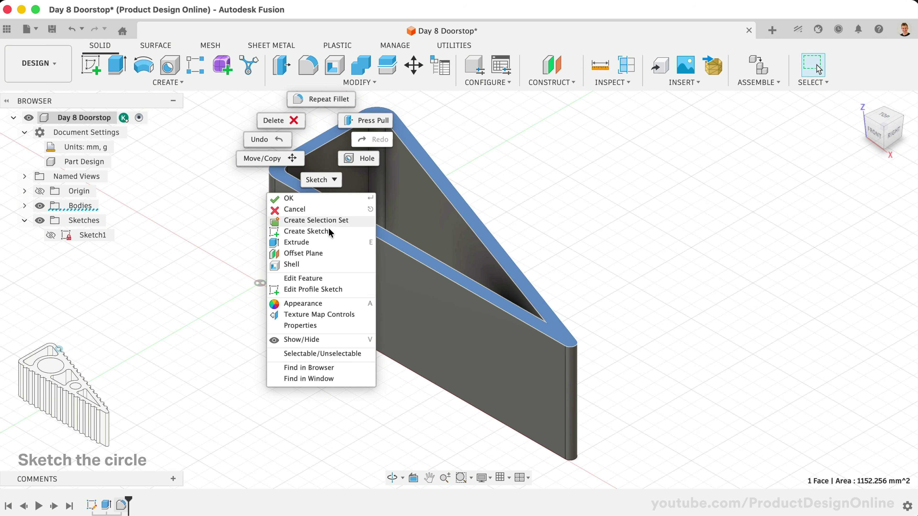
{"action": "left_click", "coordinate": [341, 232]}
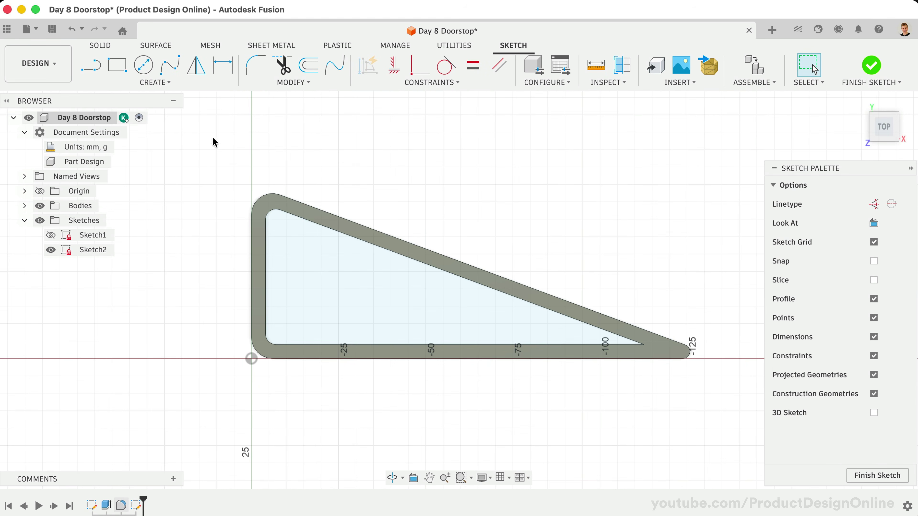
{"action": "left_click", "coordinate": [146, 71]}
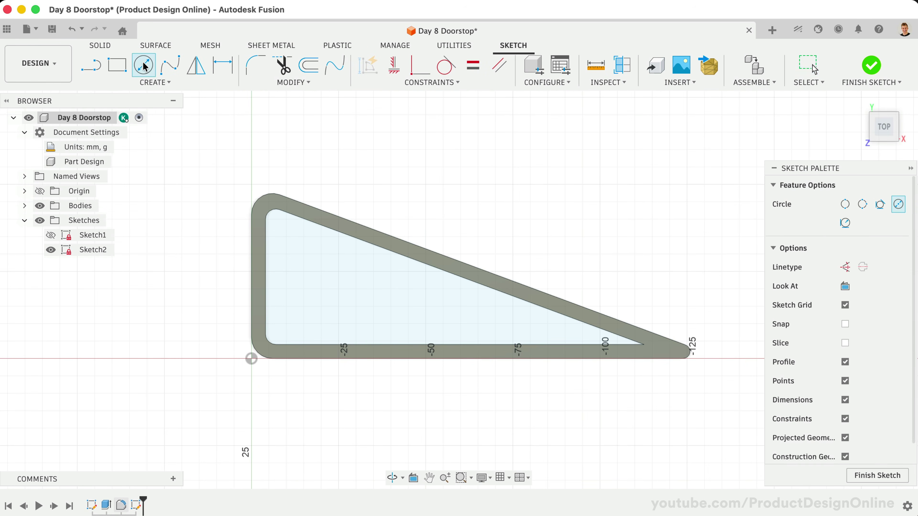
{"action": "left_click", "coordinate": [360, 160]}
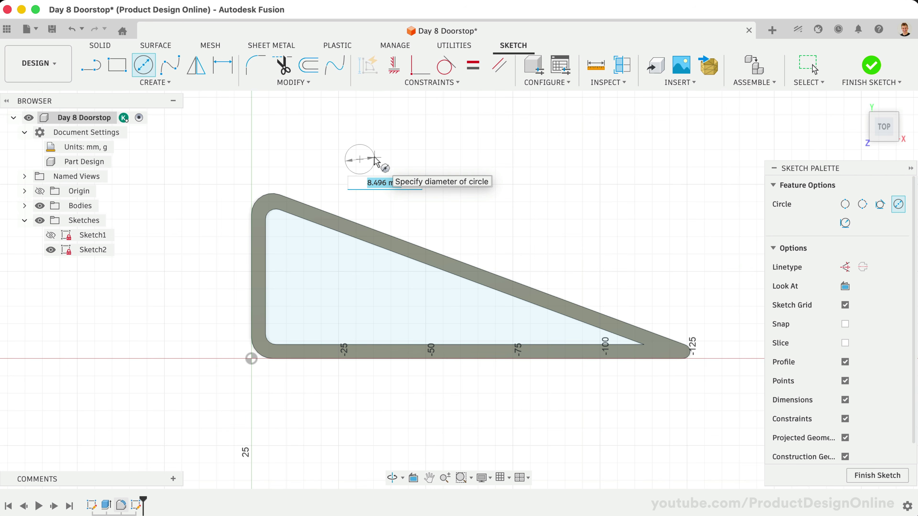
{"action": "type", "text": "4"}
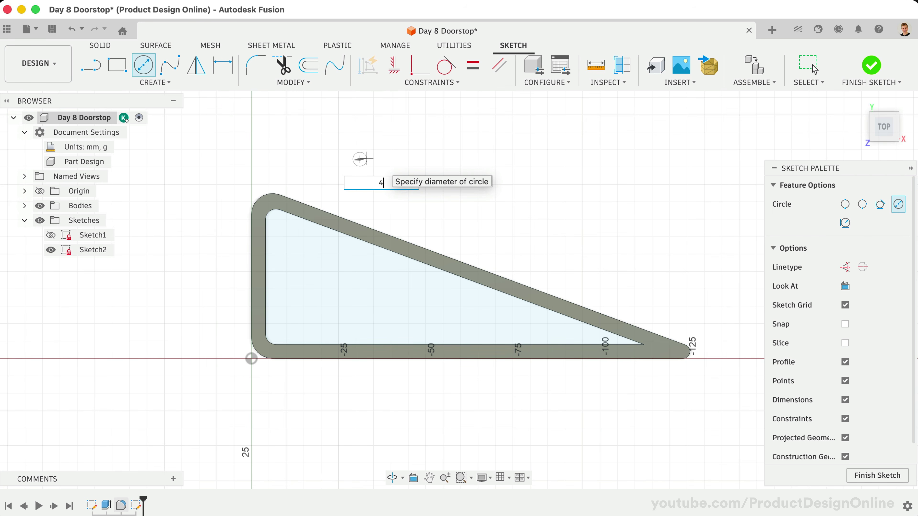
{"action": "key", "text": "Return"}
{"action": "key", "text": "Escape"}
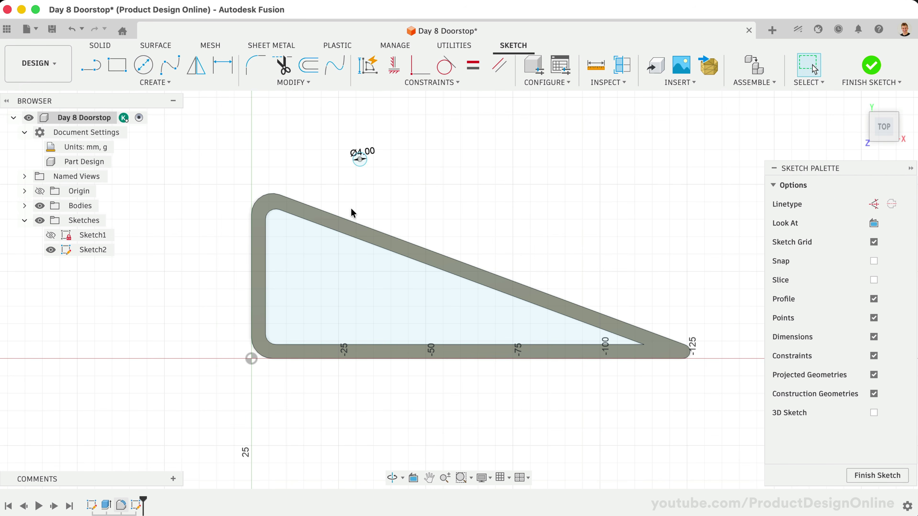
- Apply a Coincident constraint between the circle's center point and the outer edge of the slanted wall
{"action": "scroll", "coordinate": [350, 210], "scroll_direction": "up", "scroll_amount": 5}
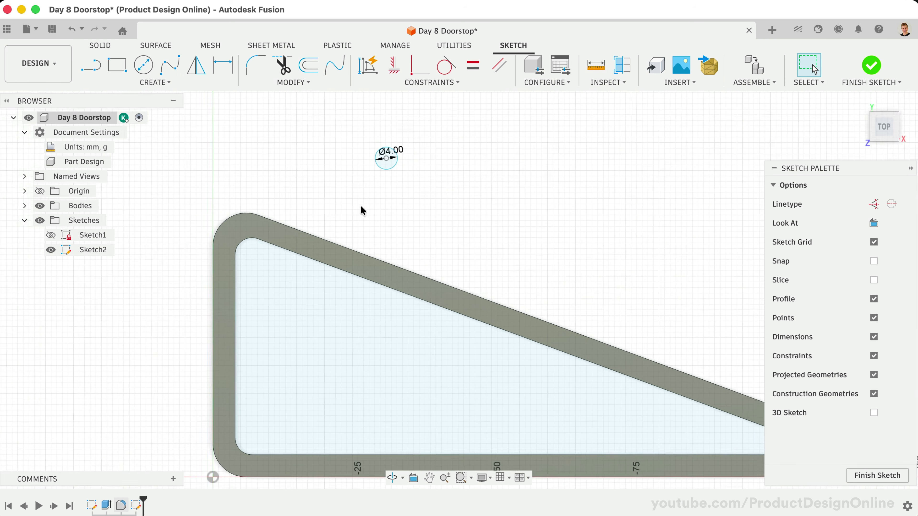
{"action": "mouse_move", "coordinate": [396, 163]}
{"action": "left_mouse_down"}
{"action": "mouse_move", "coordinate": [408, 235]}
{"action": "mouse_move", "coordinate": [384, 212]}
{"action": "mouse_move", "coordinate": [341, 196]}
{"action": "left_mouse_up"}
{"action": "left_click", "coordinate": [409, 167]}
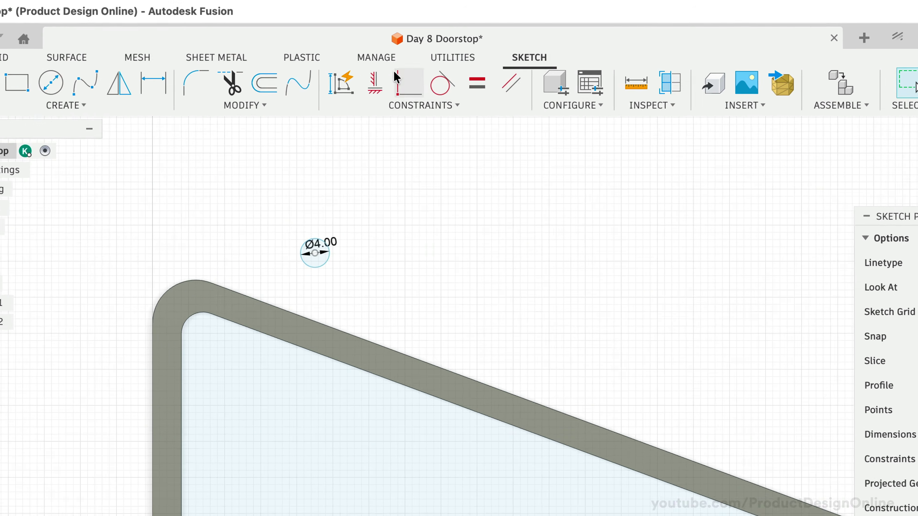
{"action": "left_click", "coordinate": [408, 83]}
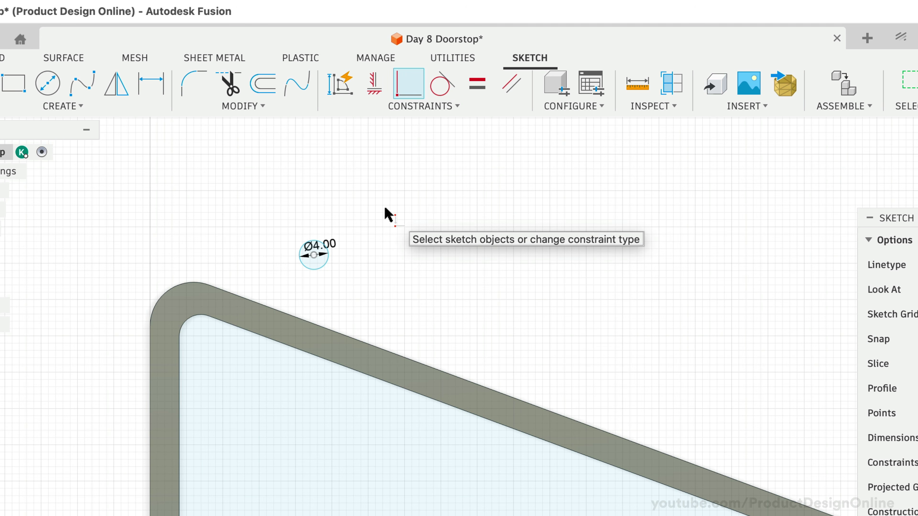
{"action": "left_click", "coordinate": [313, 255]}
{"action": "left_click", "coordinate": [284, 313]}
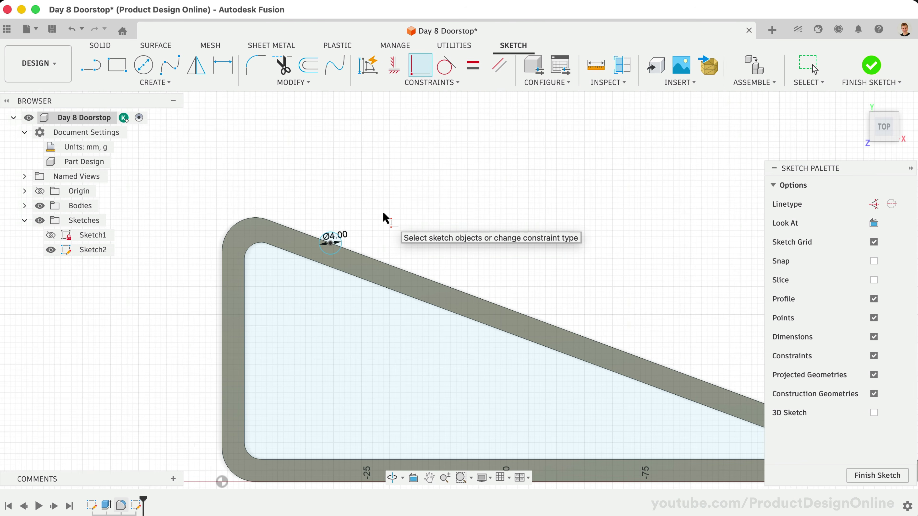
{"action": "key", "text": "Escape"}
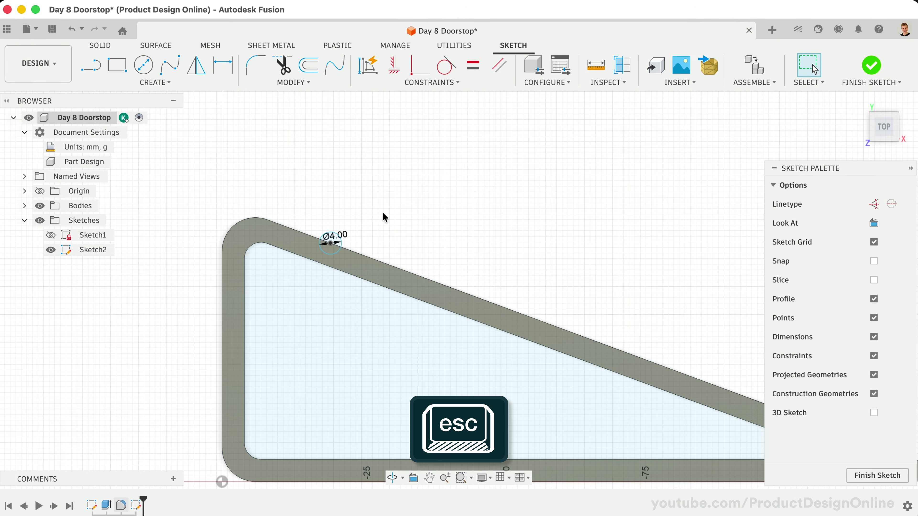
- Slide the constrained circle along the outer slanted edge to test its remaining freedom of movement
{"action": "left_click", "coordinate": [329, 255]}
{"action": "mouse_move", "coordinate": [346, 267]}
{"action": "left_mouse_down"}
{"action": "mouse_move", "coordinate": [493, 334]}
{"action": "mouse_move", "coordinate": [227, 254]}
{"action": "mouse_move", "coordinate": [221, 242]}
{"action": "mouse_move", "coordinate": [549, 342]}
{"action": "mouse_move", "coordinate": [202, 217]}
{"action": "mouse_move", "coordinate": [444, 303]}
{"action": "mouse_move", "coordinate": [306, 271]}
{"action": "mouse_move", "coordinate": [193, 214]}
{"action": "mouse_move", "coordinate": [385, 271]}
{"action": "mouse_move", "coordinate": [235, 239]}
{"action": "mouse_move", "coordinate": [422, 293]}
{"action": "mouse_move", "coordinate": [202, 221]}
{"action": "mouse_move", "coordinate": [395, 266]}
{"action": "mouse_move", "coordinate": [322, 252]}
{"action": "left_mouse_up"}
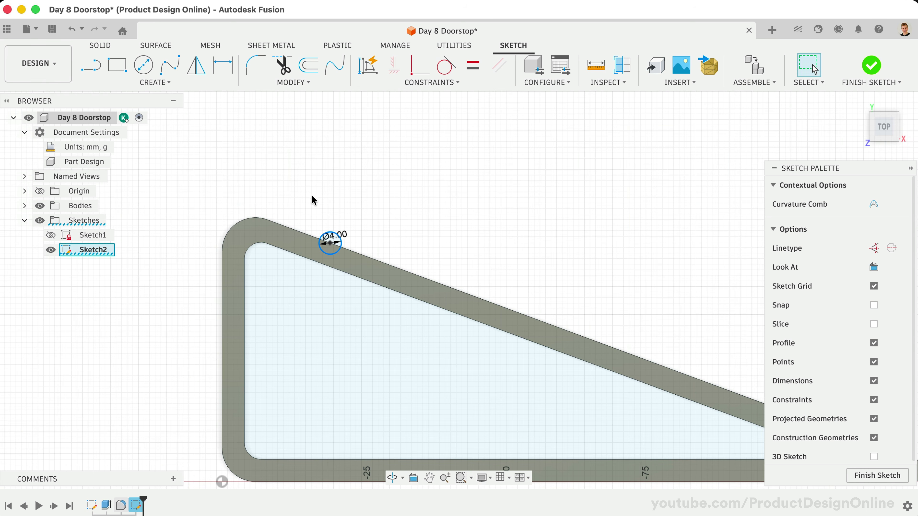
{"action": "left_click", "coordinate": [313, 195]}
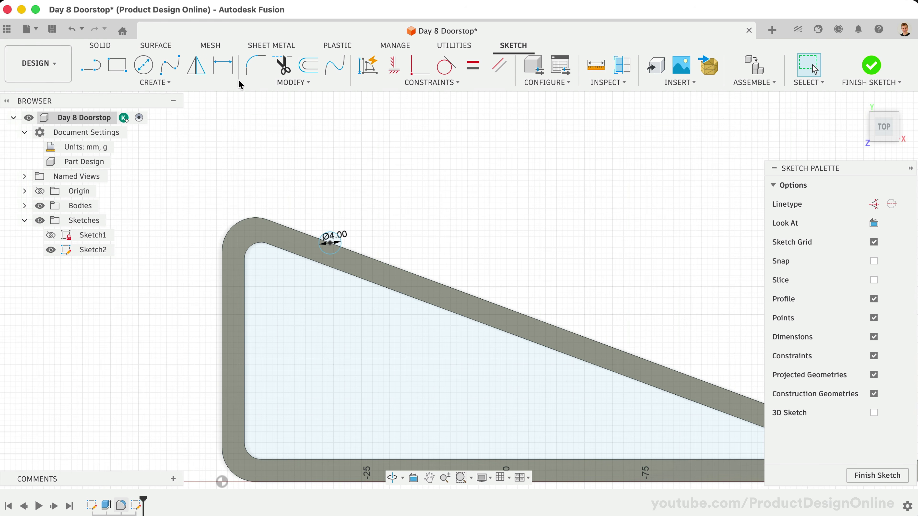
- Dimension the circle's center 7 mm from the slanted edge's upper endpoint, measured along the slope
{"action": "left_click", "coordinate": [223, 65]}
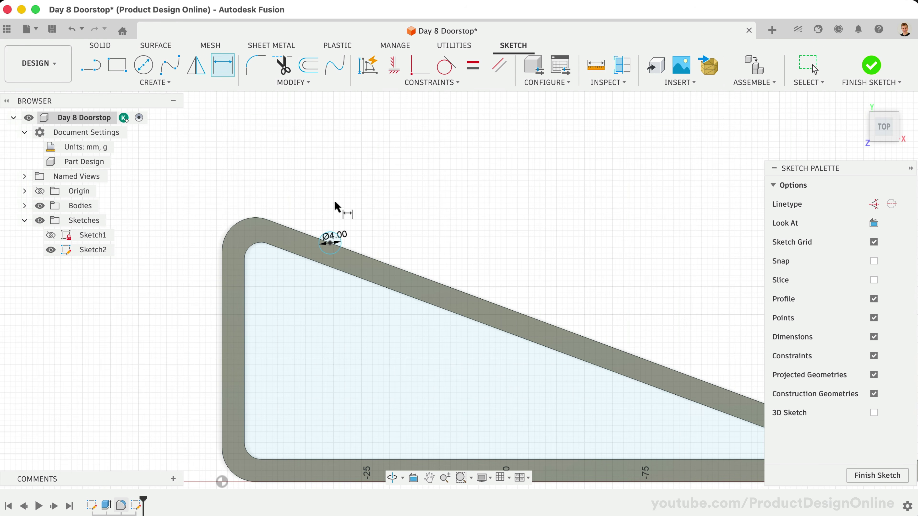
{"action": "left_click", "coordinate": [329, 244]}
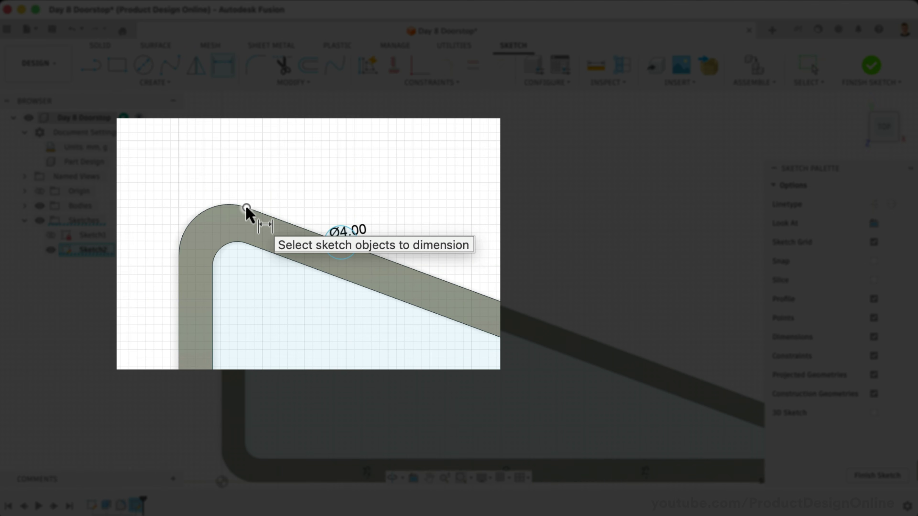
{"action": "left_click", "coordinate": [246, 208]}
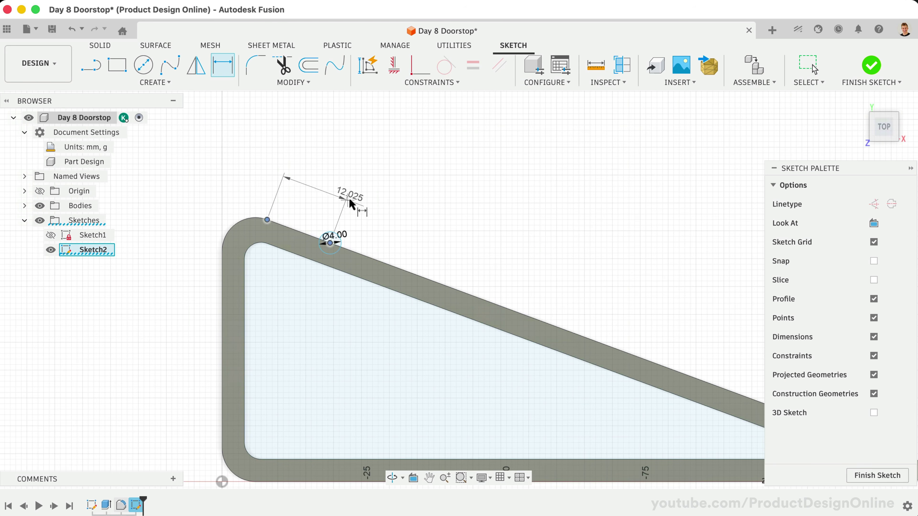
{"action": "left_click", "coordinate": [367, 198]}
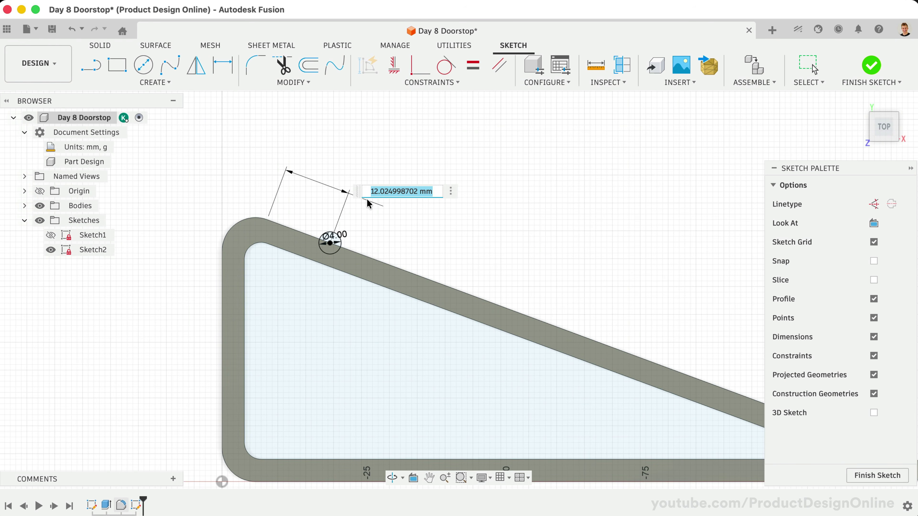
{"action": "type", "text": "7"}
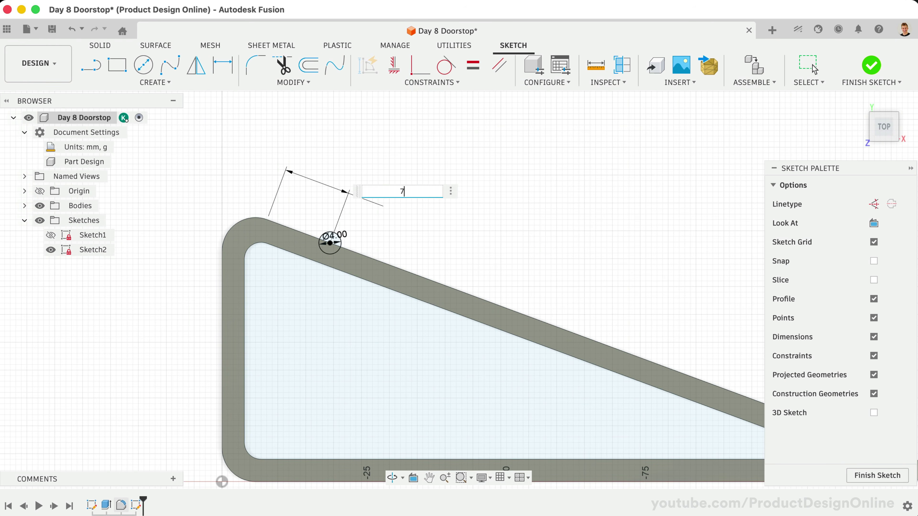
{"action": "key", "text": "Return"}
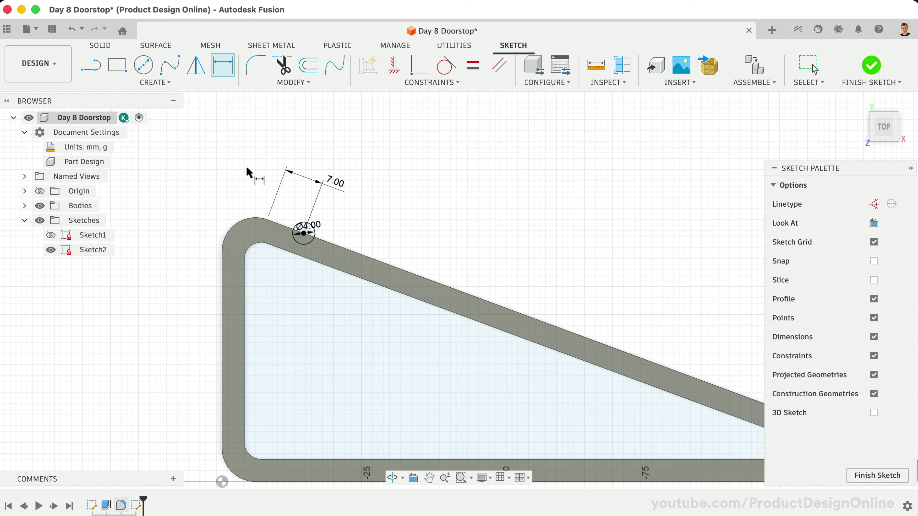
- Start an extrusion of the circle's half that lies outside the slanted wall, with the extent type To Object
{"action": "scroll", "coordinate": [247, 170], "scroll_direction": "down", "scroll_amount": 3}
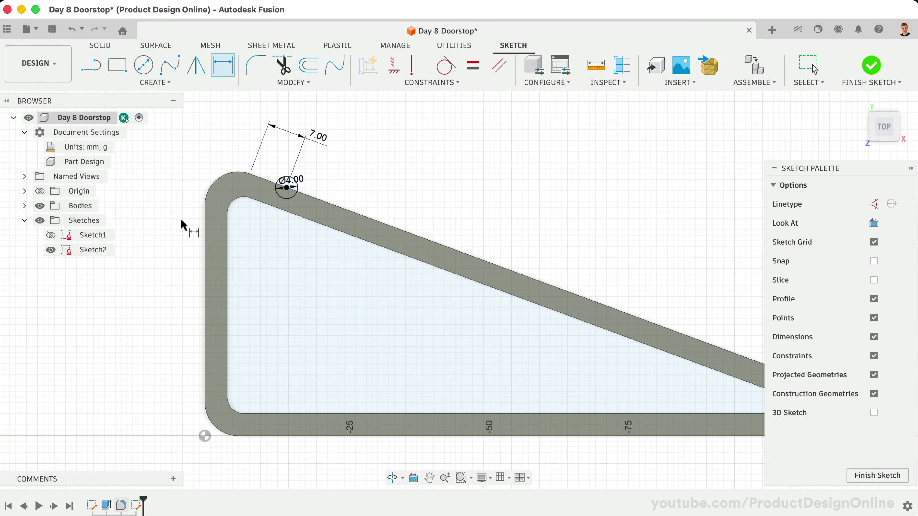
{"action": "key", "text": "e"}
{"action": "scroll", "coordinate": [183, 224], "scroll_direction": "up", "scroll_amount": 5}
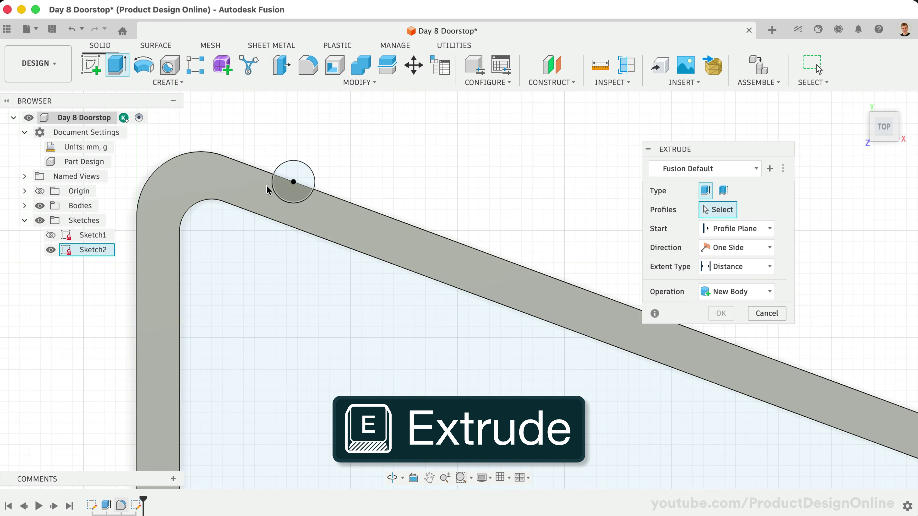
{"action": "left_click", "coordinate": [296, 175]}
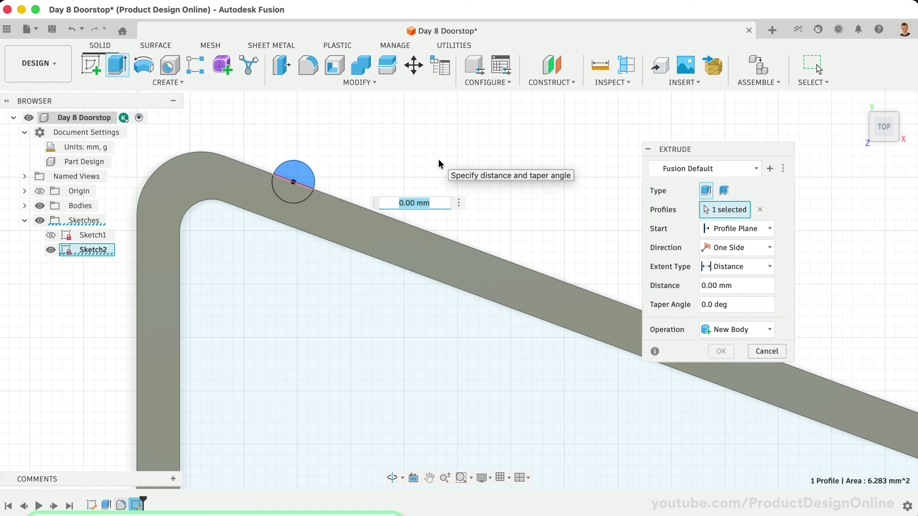
{"action": "scroll", "coordinate": [424, 168], "scroll_direction": "down", "scroll_amount": 1}
{"action": "scroll", "coordinate": [419, 170], "scroll_direction": "down", "scroll_amount": 2}
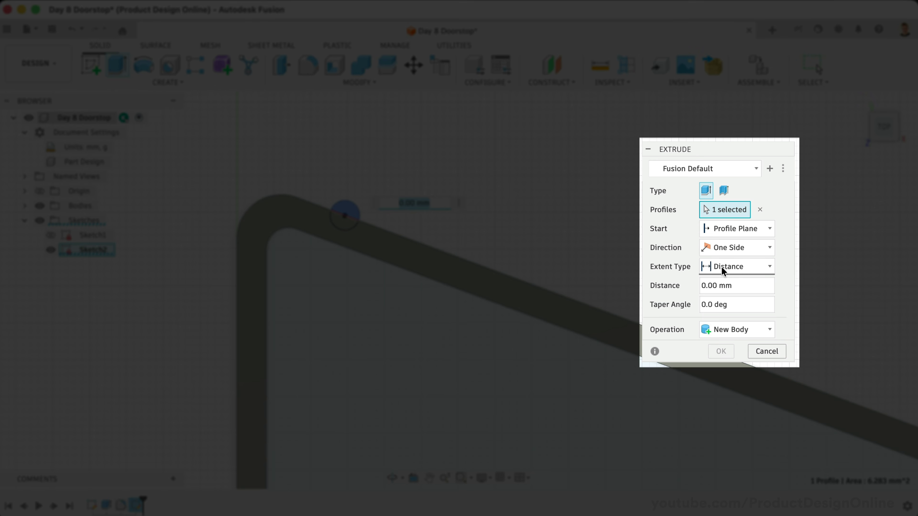
{"action": "left_click", "coordinate": [721, 269]}
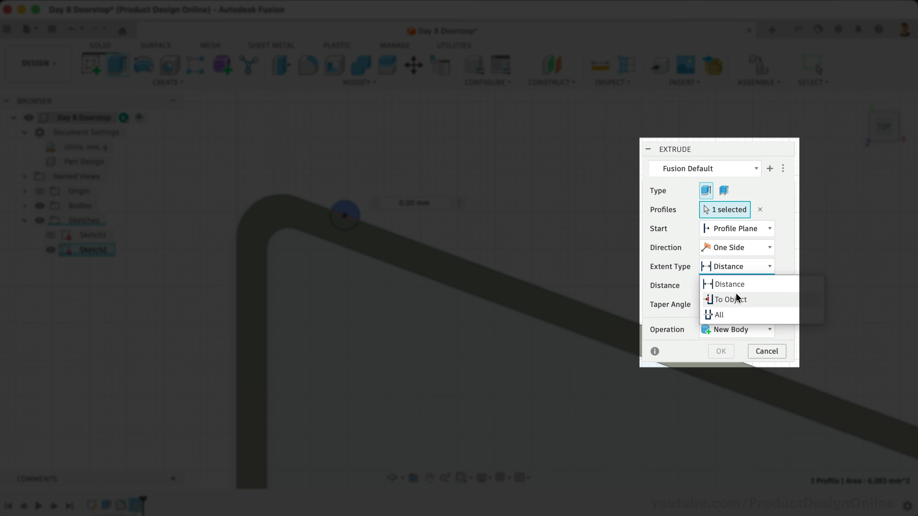
{"action": "left_click", "coordinate": [759, 299]}
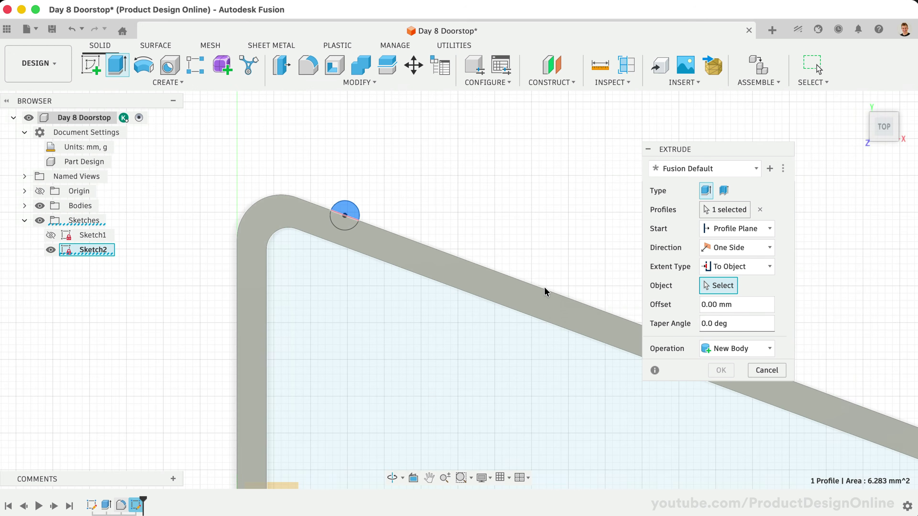
- End the half-circle extrusion at the wedge's bottom face and join it to the body
{"action": "scroll", "coordinate": [545, 291], "scroll_direction": "down", "scroll_amount": 5}
{"action": "left_click_drag", "start_coordinate": [891, 137], "coordinate": [828, 72]}
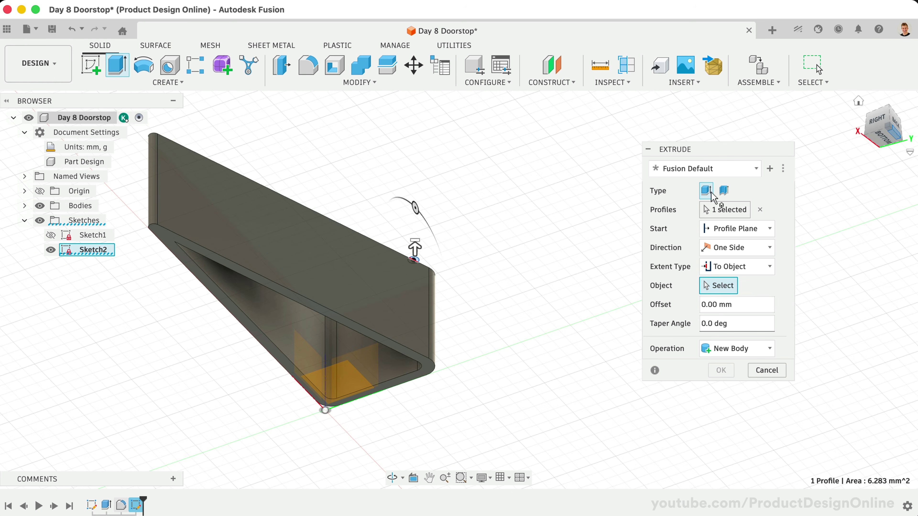
{"action": "scroll", "coordinate": [364, 402], "scroll_direction": "up", "scroll_amount": 3}
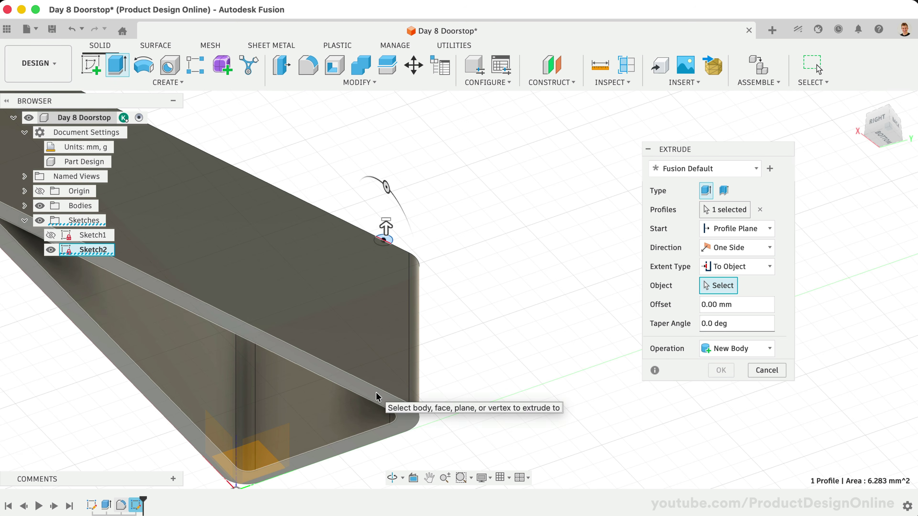
{"action": "left_click", "coordinate": [379, 398]}
{"action": "scroll", "coordinate": [522, 360], "scroll_direction": "down", "scroll_amount": 5}
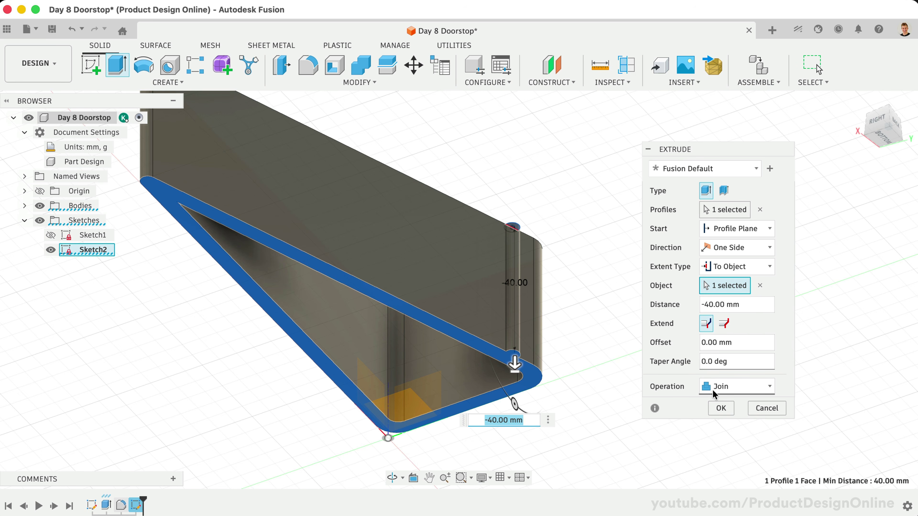
{"action": "left_click", "coordinate": [719, 411]}
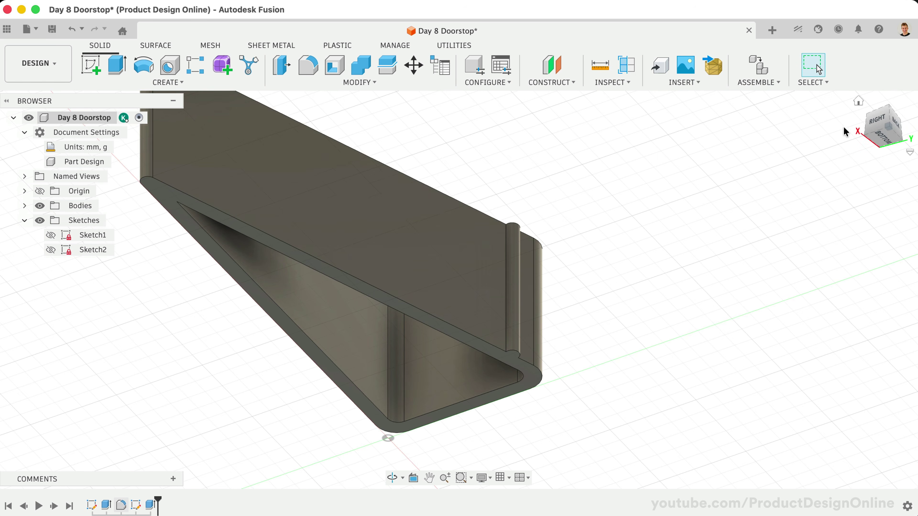
- Try a distance of 65 mm for the wedge's base extrusion, and undo the change
{"action": "left_click_drag", "start_coordinate": [887, 139], "coordinate": [865, 152]}
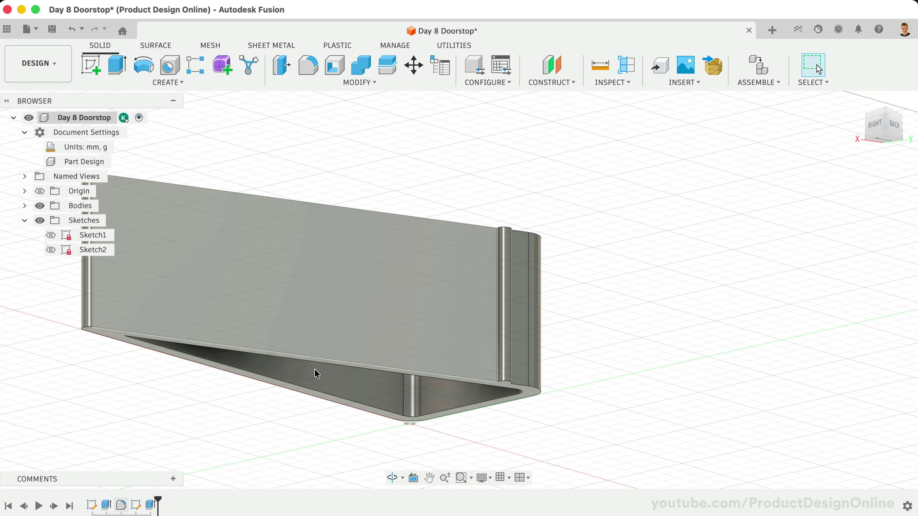
{"action": "double_click", "coordinate": [106, 505]}
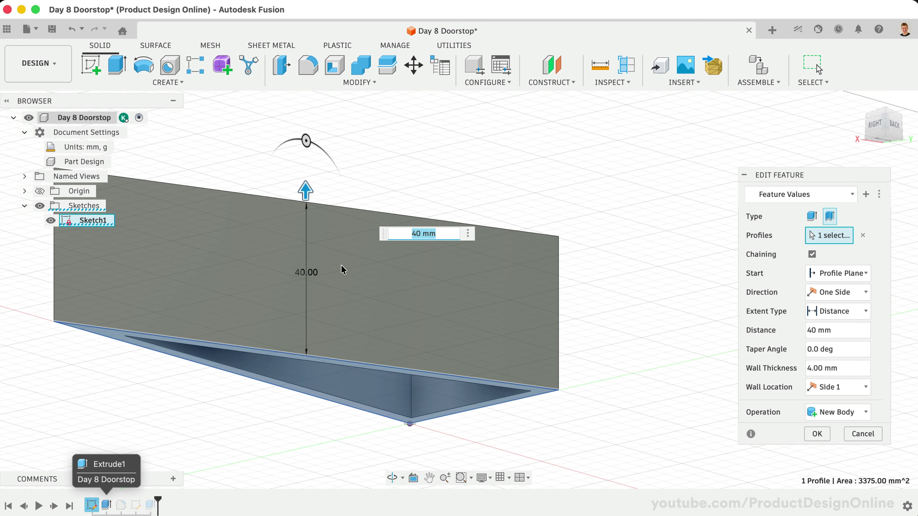
{"action": "left_click_drag", "start_coordinate": [305, 206], "coordinate": [307, 62]}
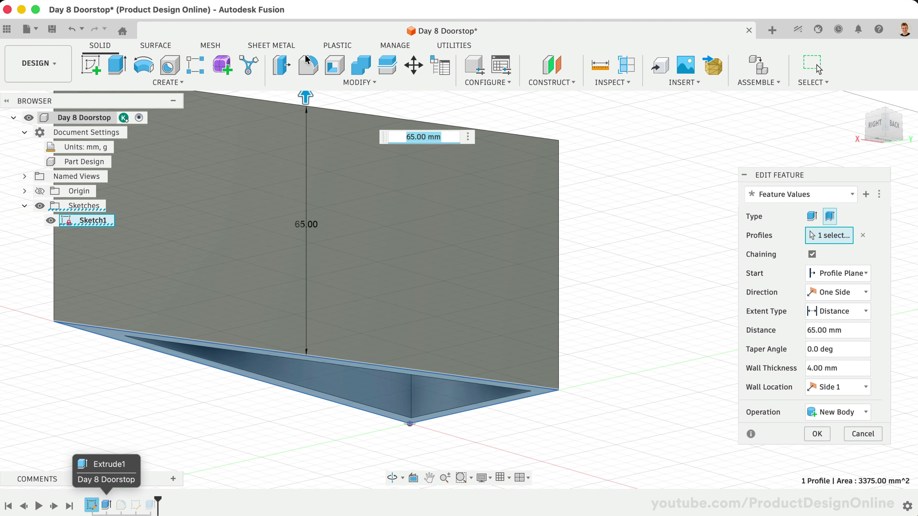
{"action": "key", "text": "Return"}
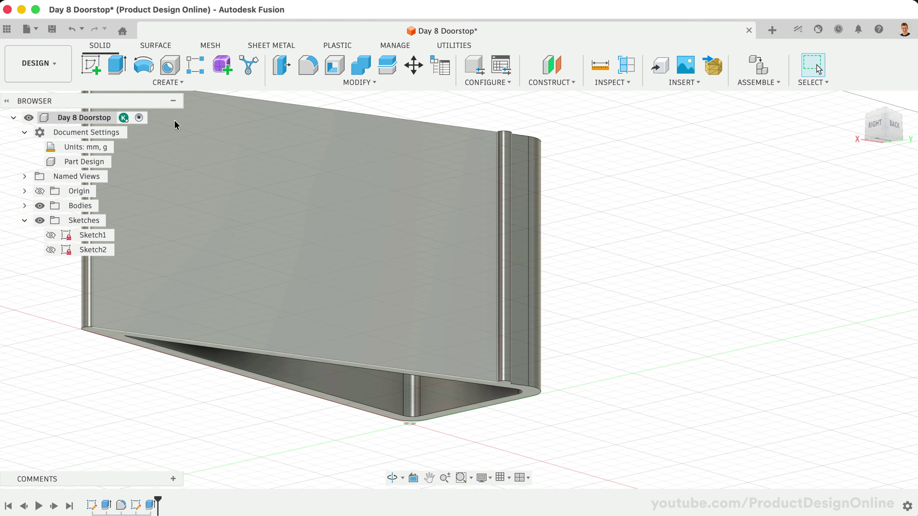
{"action": "left_click", "coordinate": [71, 29]}
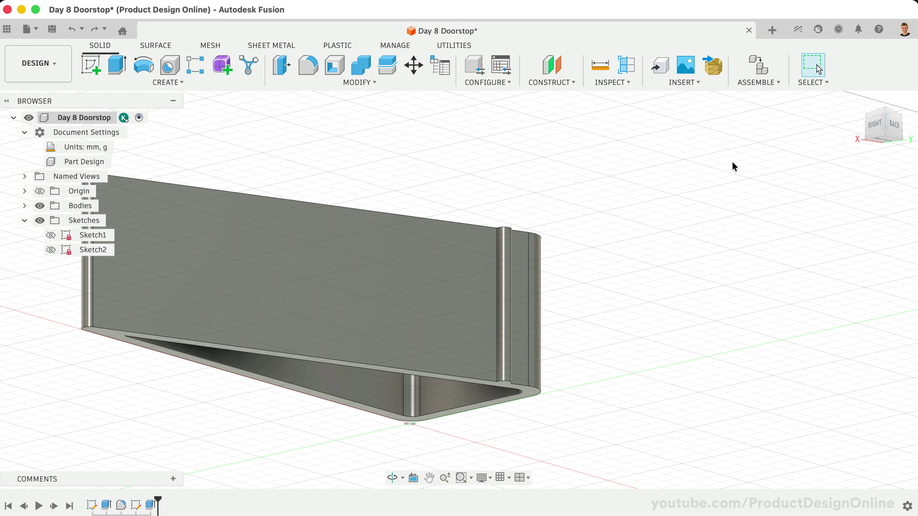
- Start a Pattern on Path with the object type Faces and select the rounded rib face on the slanted wall
{"action": "left_click", "coordinate": [858, 103]}
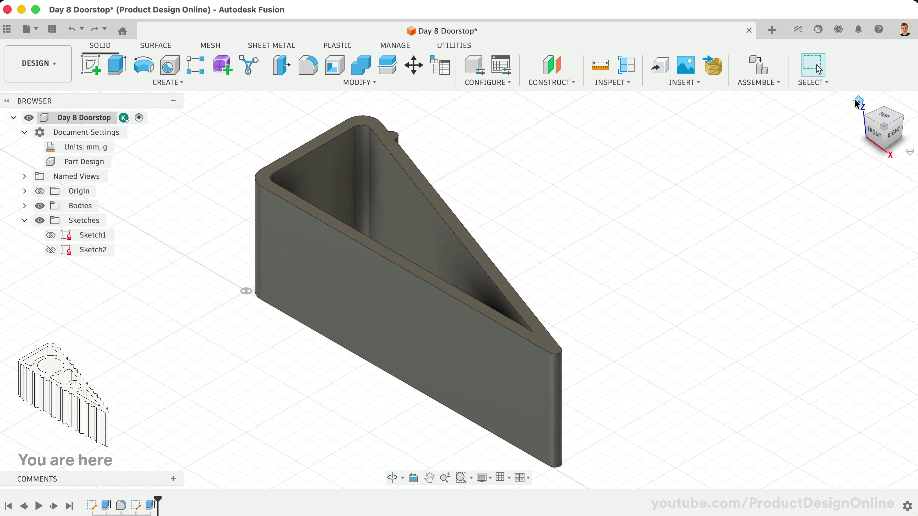
{"action": "left_click", "coordinate": [194, 66]}
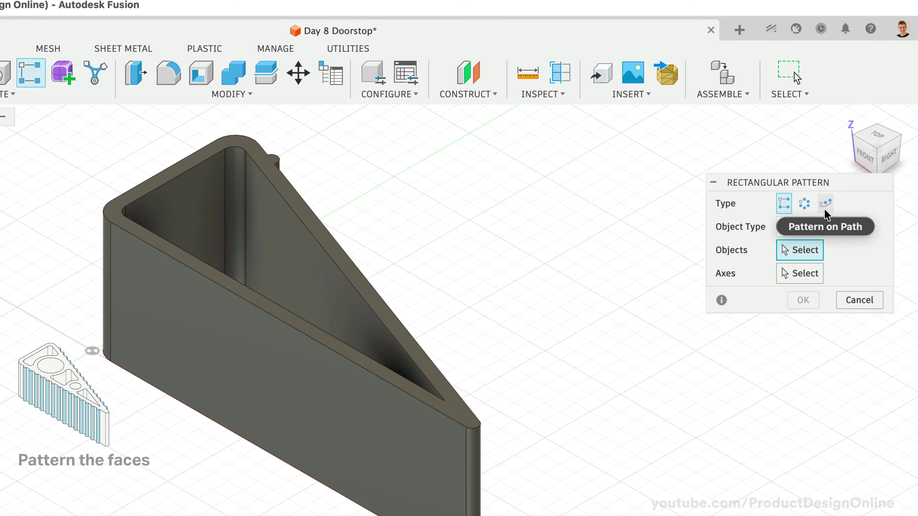
{"action": "left_click", "coordinate": [825, 203]}
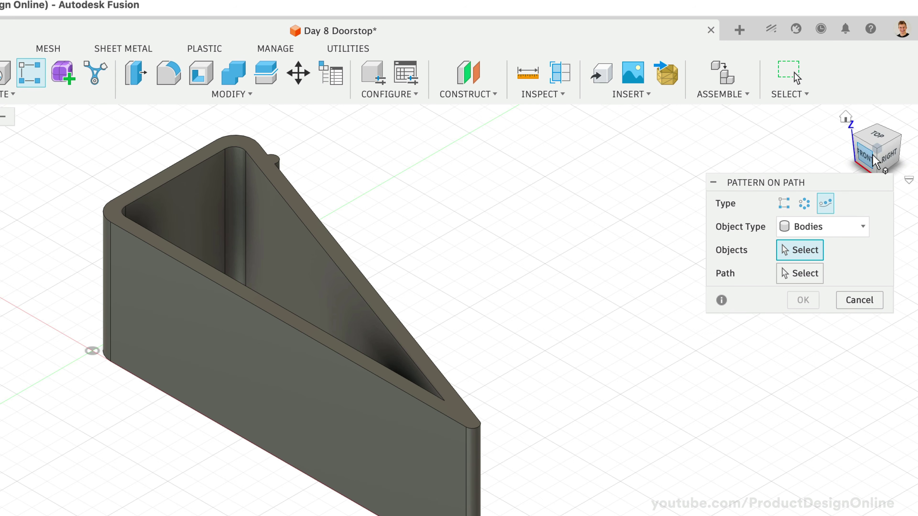
{"action": "left_click_drag", "start_coordinate": [873, 156], "coordinate": [770, 170]}
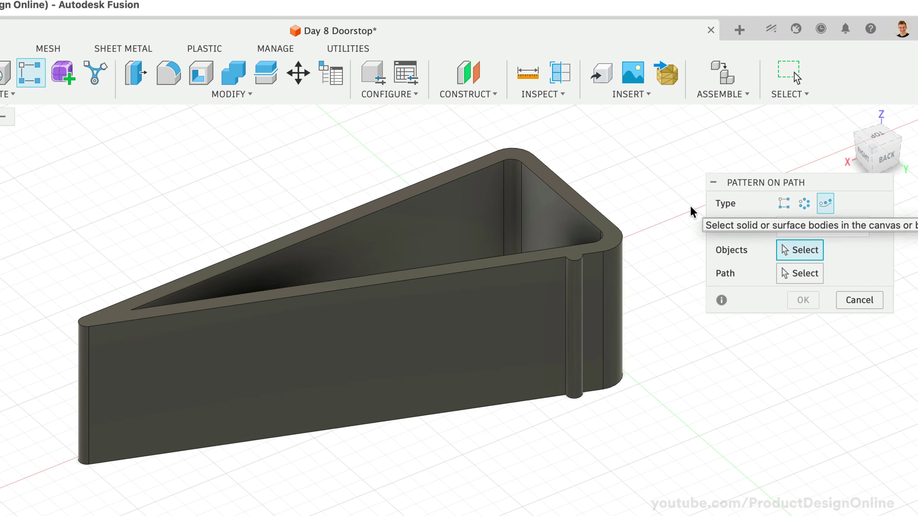
{"action": "scroll", "coordinate": [692, 212], "scroll_direction": "up", "scroll_amount": 3}
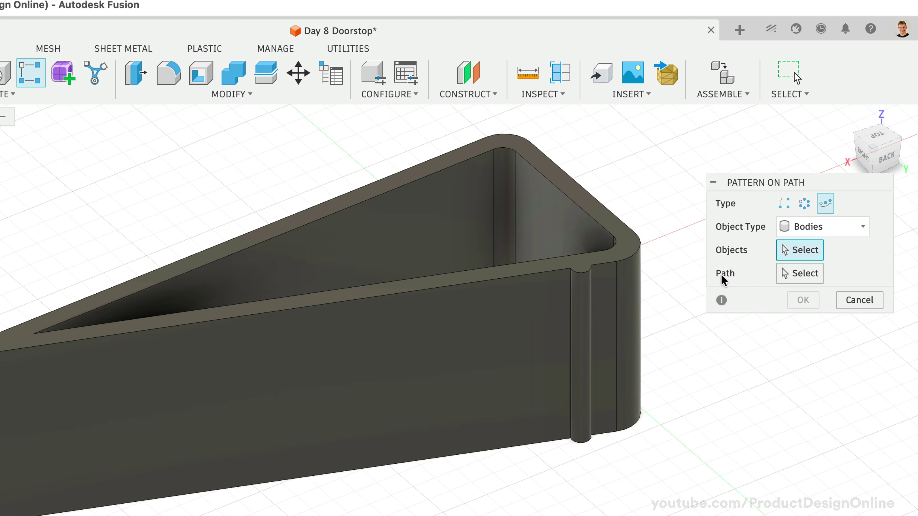
{"action": "left_click", "coordinate": [822, 232]}
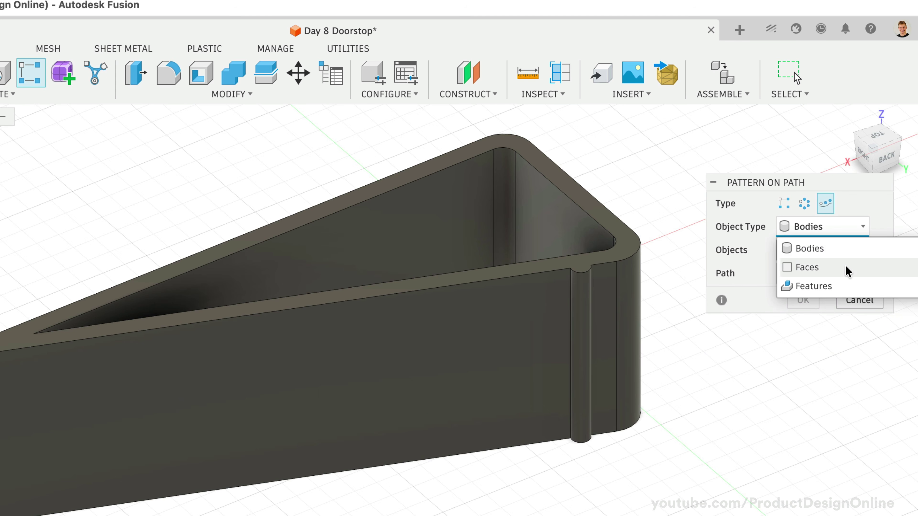
{"action": "left_click", "coordinate": [847, 271]}
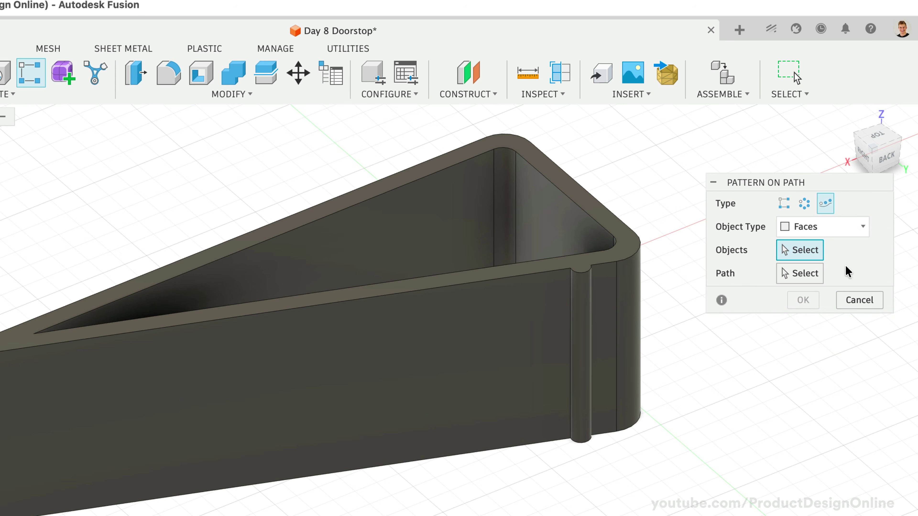
{"action": "left_click", "coordinate": [585, 325]}
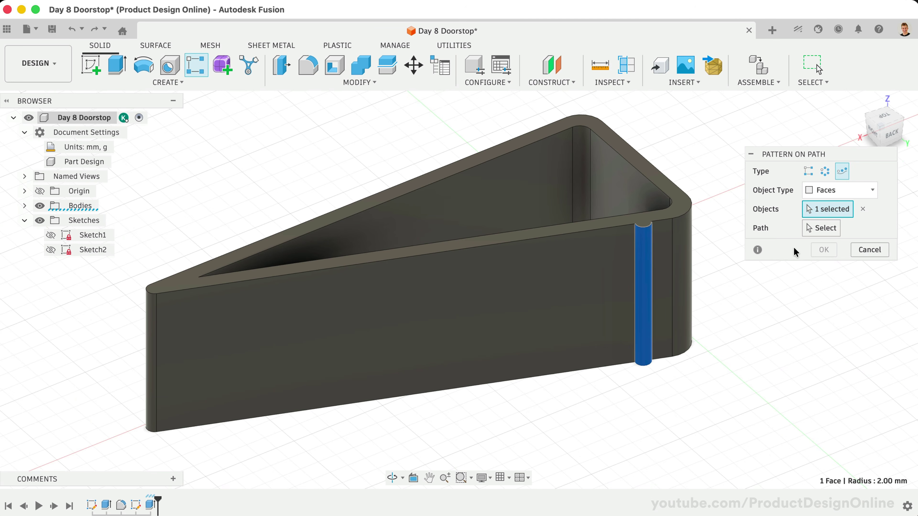
- Use the wedge's outer top edge as the pattern path and extend the pattern about 39 mm along it
{"action": "left_click", "coordinate": [810, 229]}
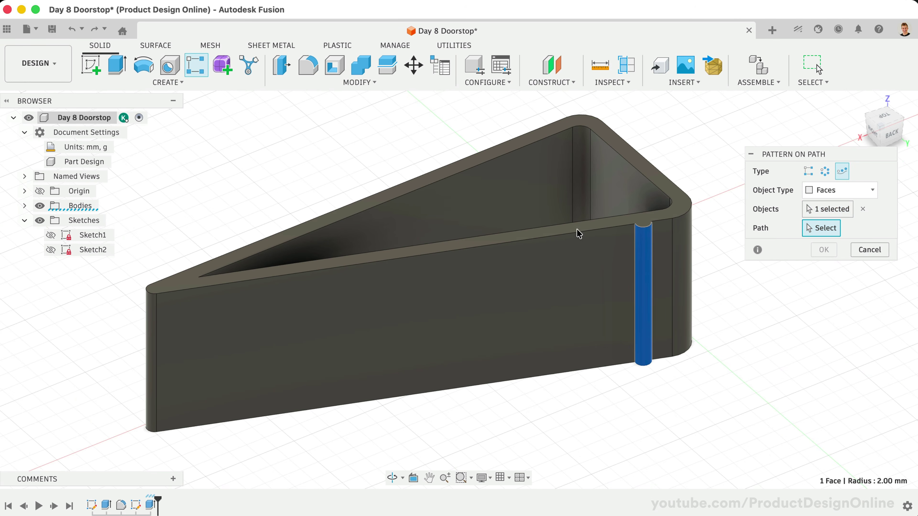
{"action": "left_click", "coordinate": [577, 237]}
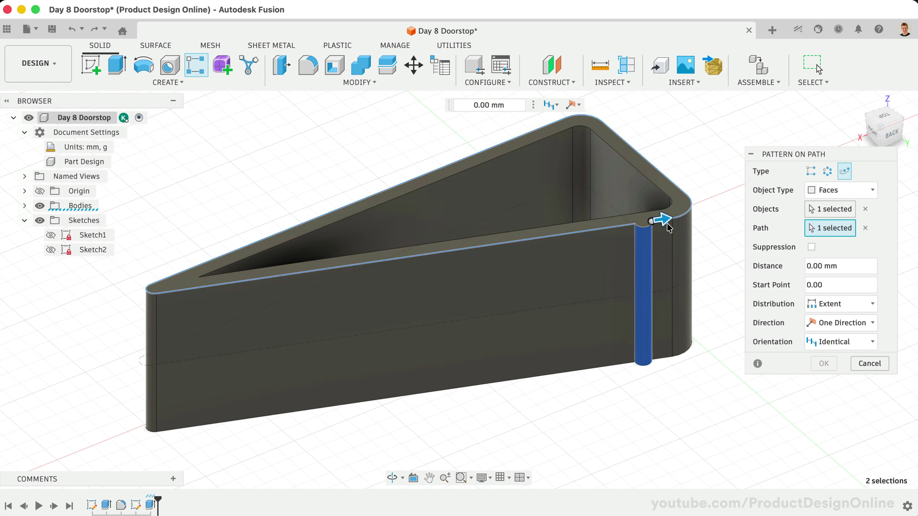
{"action": "left_click_drag", "start_coordinate": [664, 222], "coordinate": [637, 148]}
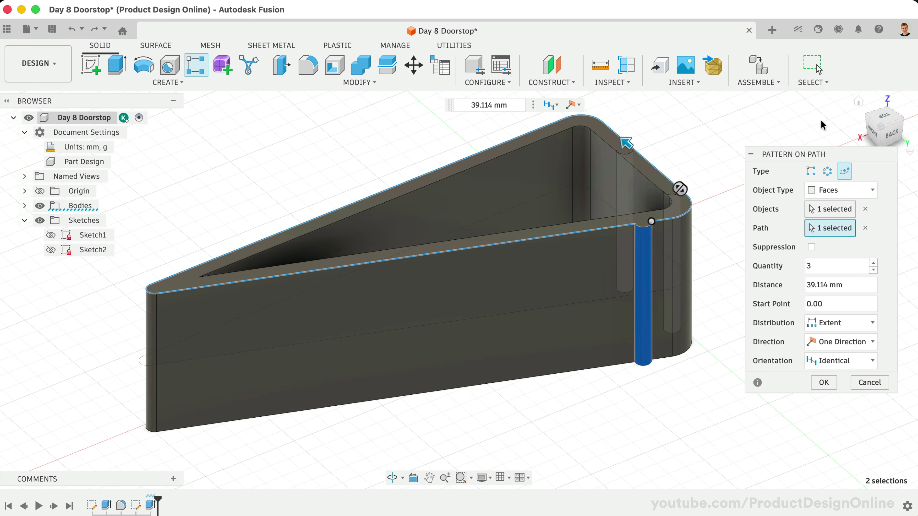
- Look at the wedge squarely from above and set the pattern quantity to 40
{"action": "left_click", "coordinate": [883, 117]}
{"action": "left_click", "coordinate": [897, 99]}
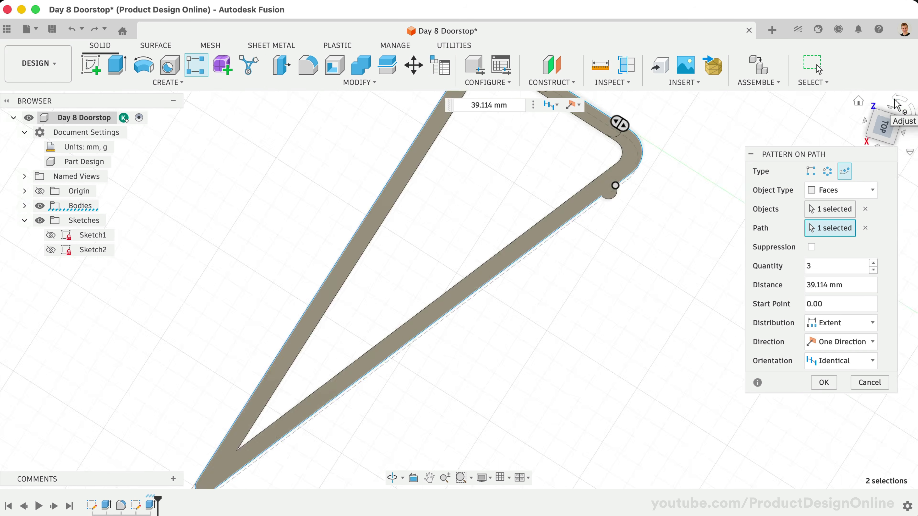
{"action": "left_click", "coordinate": [897, 99]}
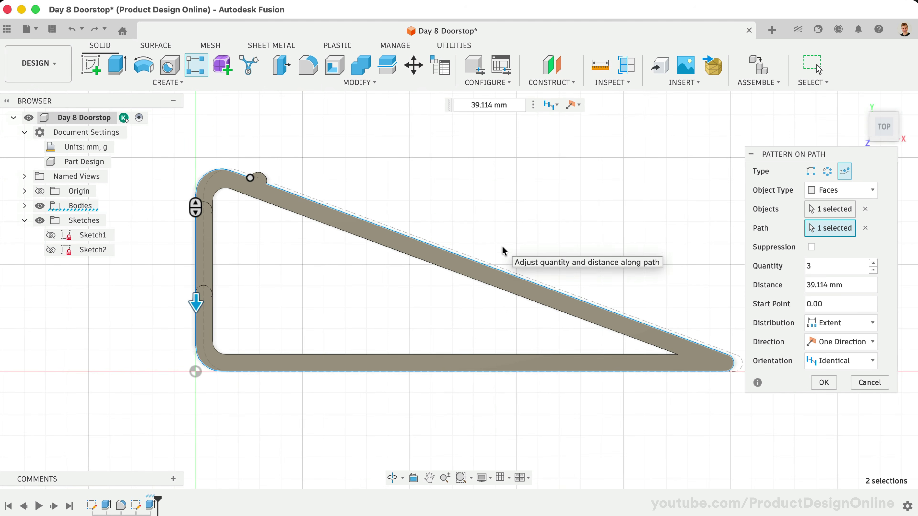
{"action": "double_click", "coordinate": [812, 268]}
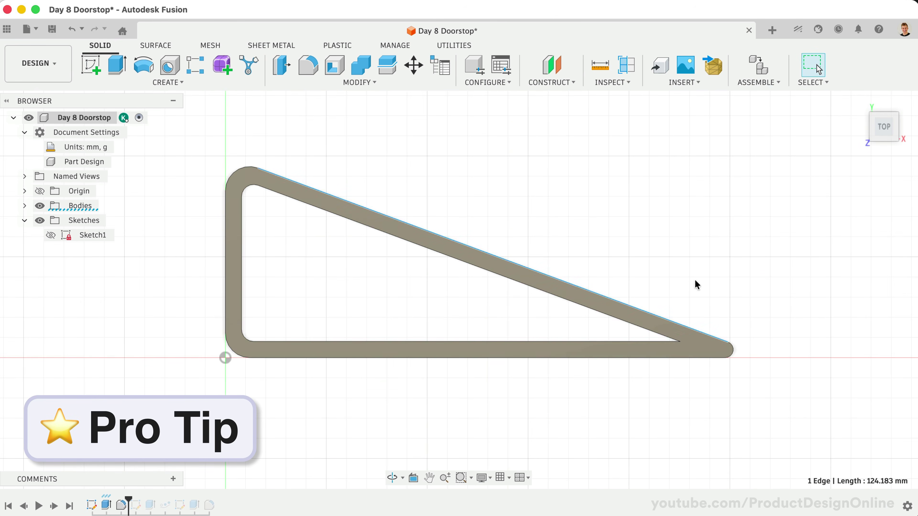
- Measure the wedge's full outer perimeter by selecting all of its connected outer top edges together
{"action": "left_click", "coordinate": [734, 348], "text": "shift"}
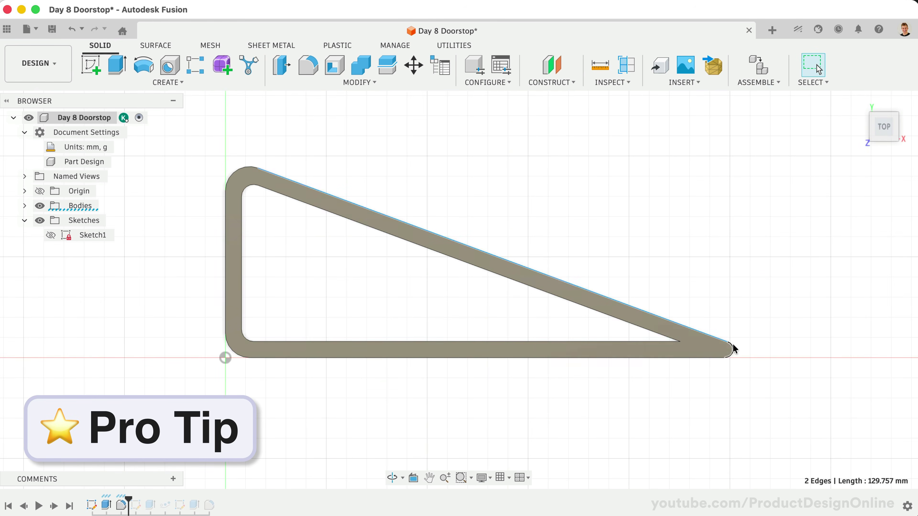
{"action": "left_click", "coordinate": [665, 358], "text": "shift"}
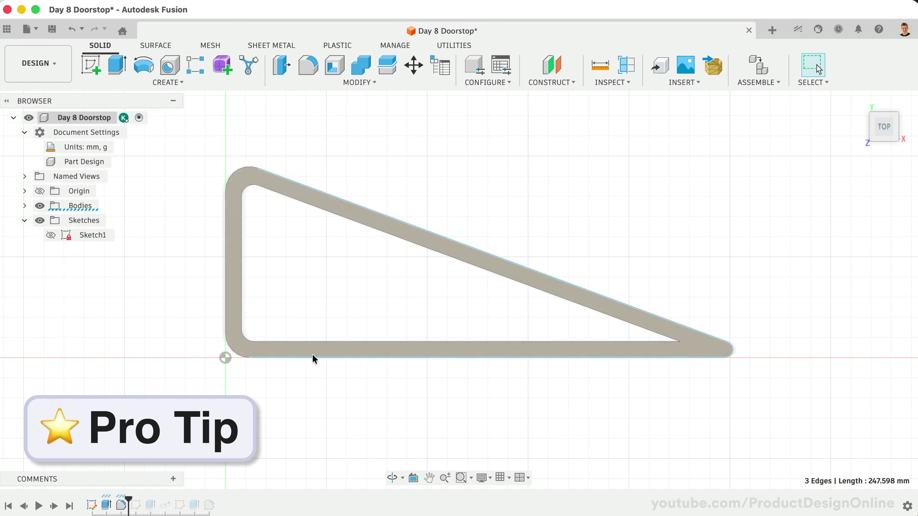
{"action": "left_click", "coordinate": [234, 352], "text": "shift"}
{"action": "left_click", "coordinate": [225, 309], "text": "shift"}
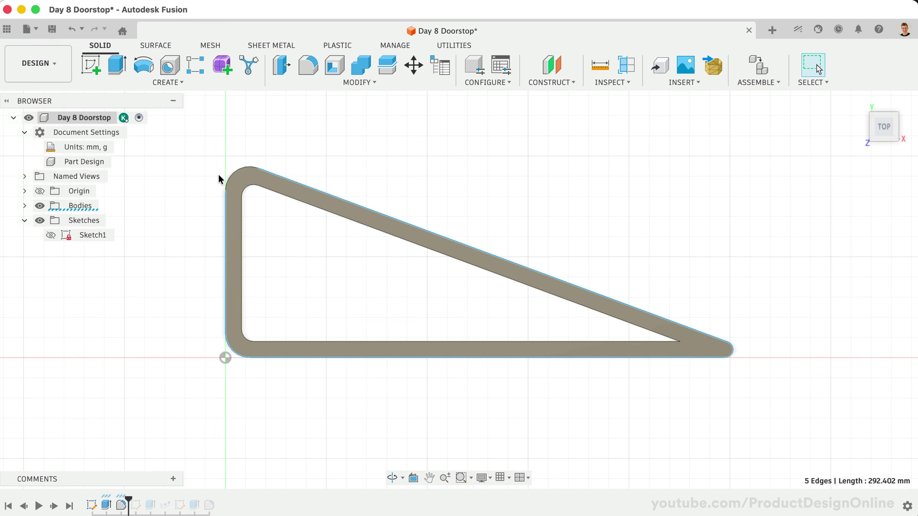
{"action": "left_click", "coordinate": [231, 175], "text": "shift"}
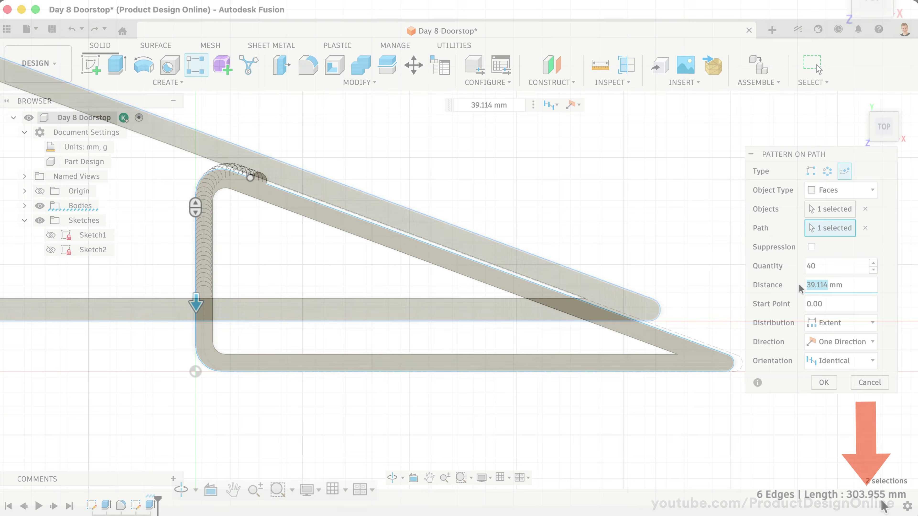
- Set the rib pattern's distance to 303.955 mm and its orientation to Path Direction
{"action": "type", "text": "303.955"}
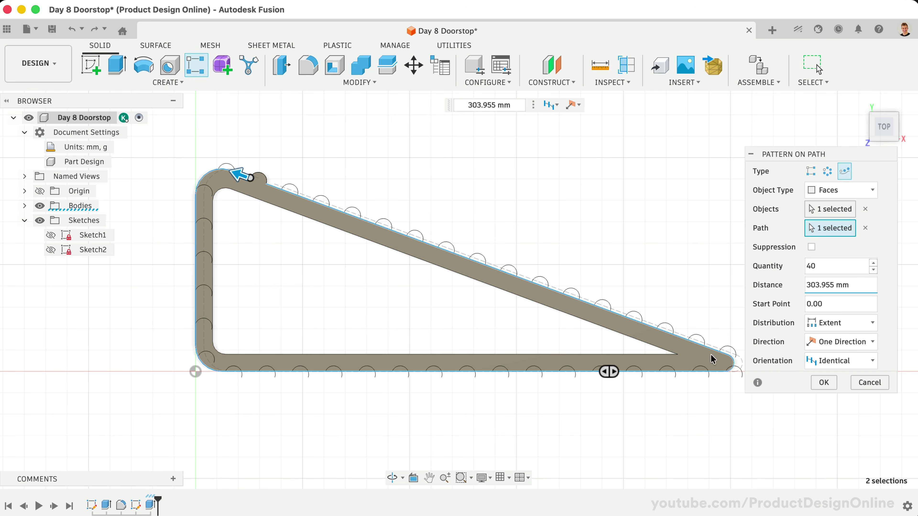
{"action": "left_click", "coordinate": [852, 362]}
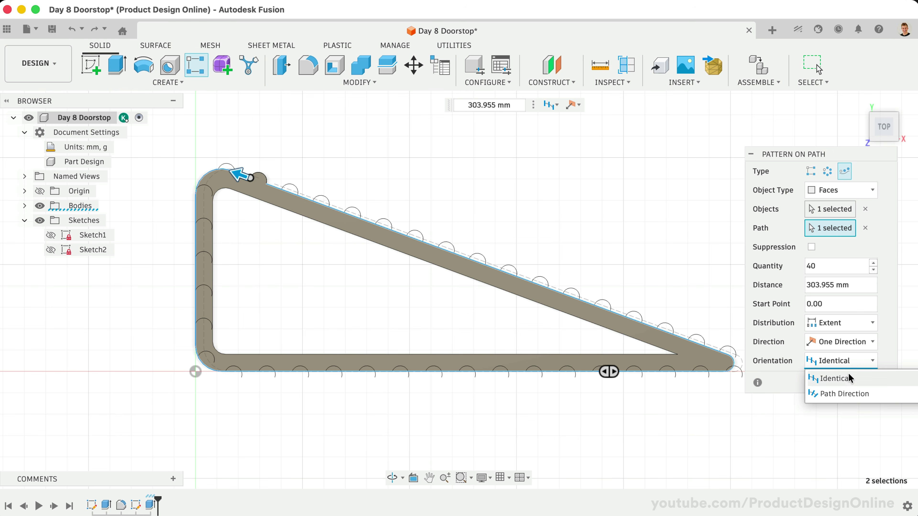
{"action": "left_click", "coordinate": [878, 393]}
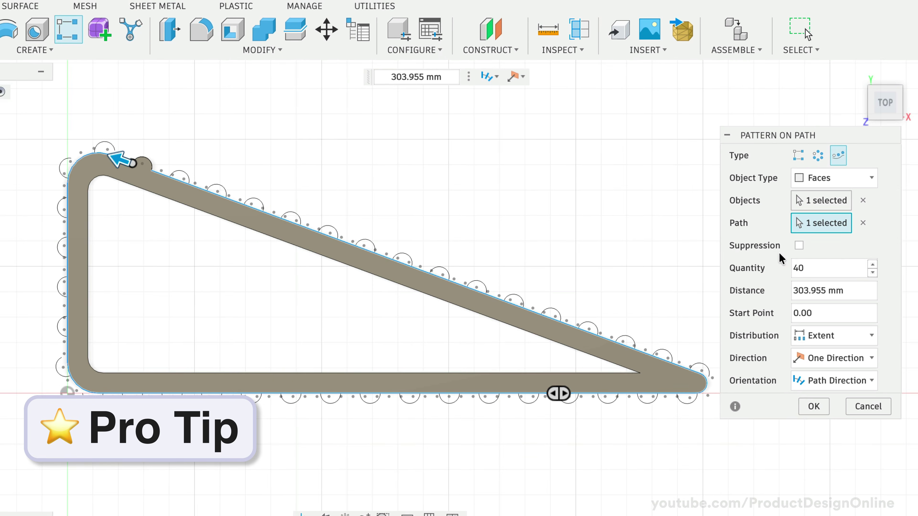
- Enable suppression in the pattern and exclude the rib copies along the short back wall, around its two rounded corners and at the wedge's tip
{"action": "left_click", "coordinate": [799, 245]}
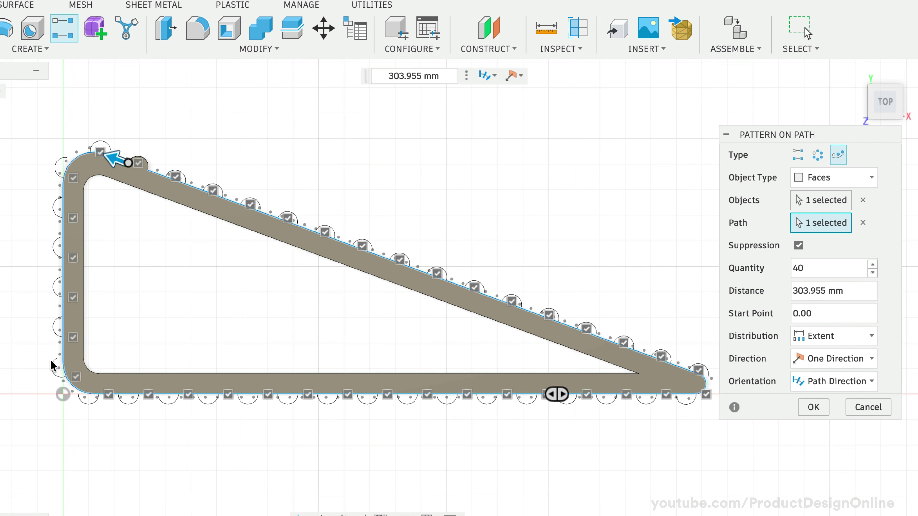
{"action": "left_click", "coordinate": [73, 178]}
{"action": "left_click", "coordinate": [72, 217]}
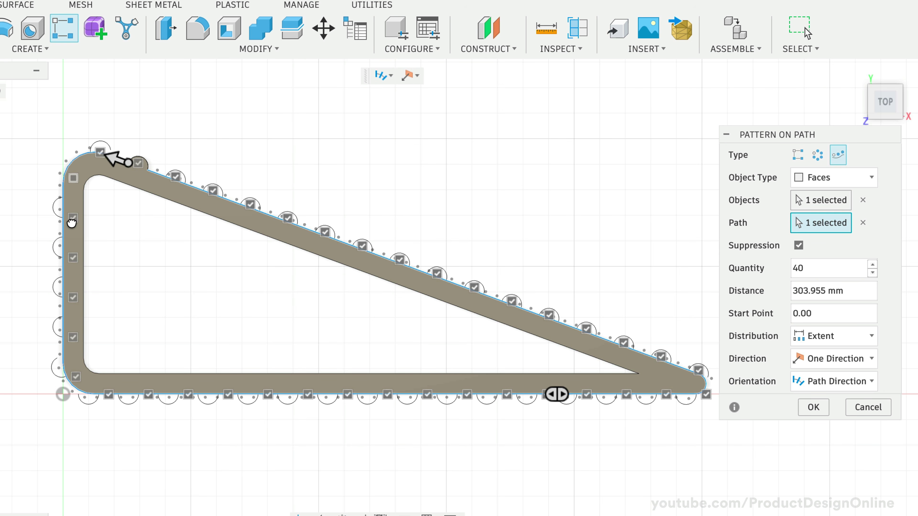
{"action": "left_click", "coordinate": [73, 257]}
{"action": "left_click", "coordinate": [73, 297]}
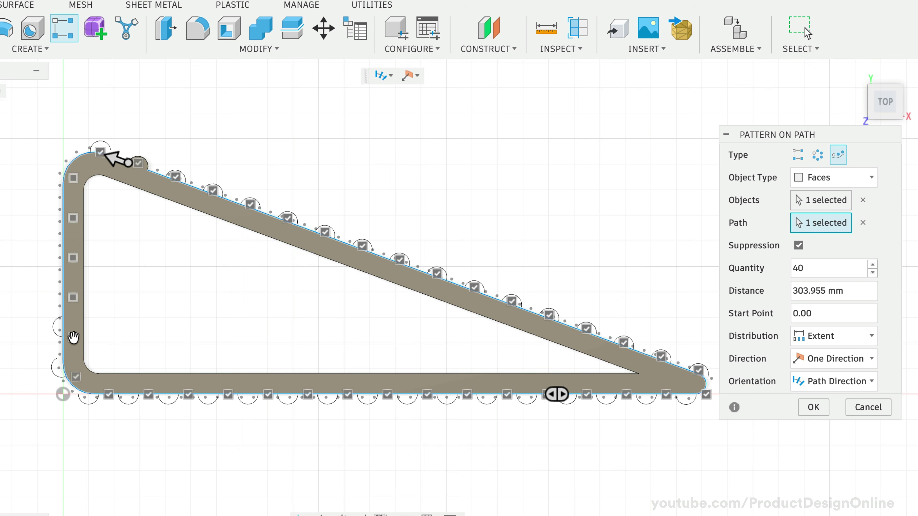
{"action": "left_click", "coordinate": [73, 337]}
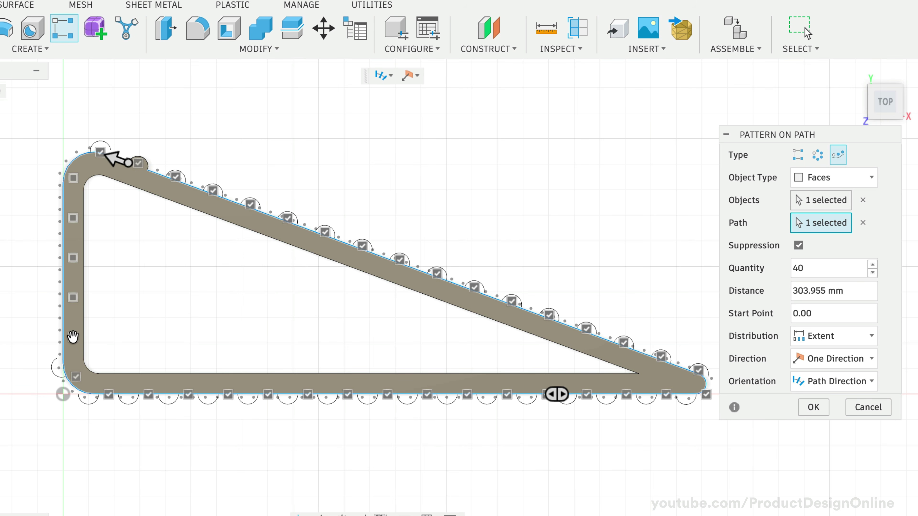
{"action": "left_click", "coordinate": [75, 377]}
{"action": "left_click", "coordinate": [107, 393]}
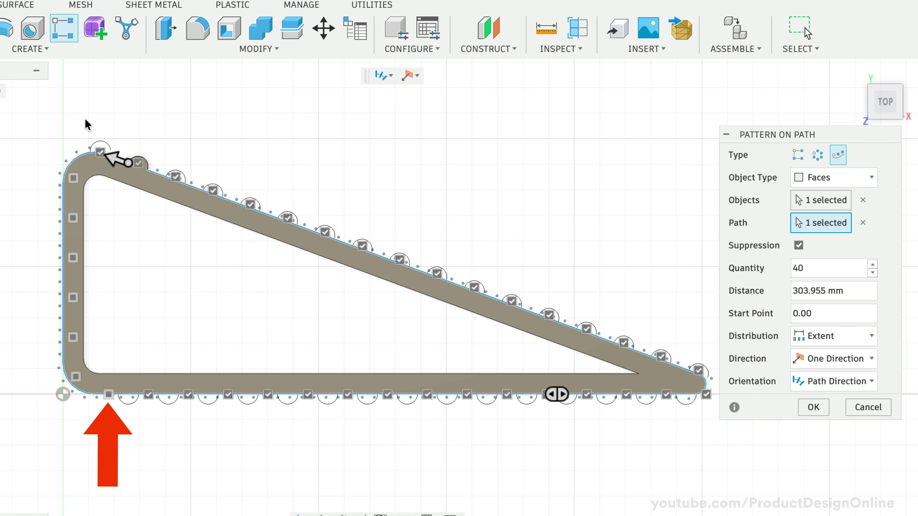
{"action": "left_click", "coordinate": [100, 150]}
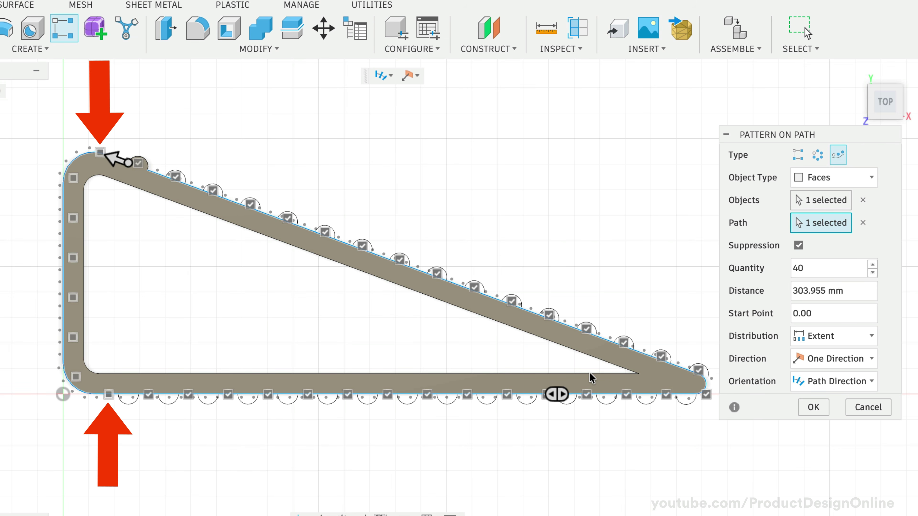
{"action": "left_click", "coordinate": [699, 371]}
{"action": "left_click", "coordinate": [706, 394]}
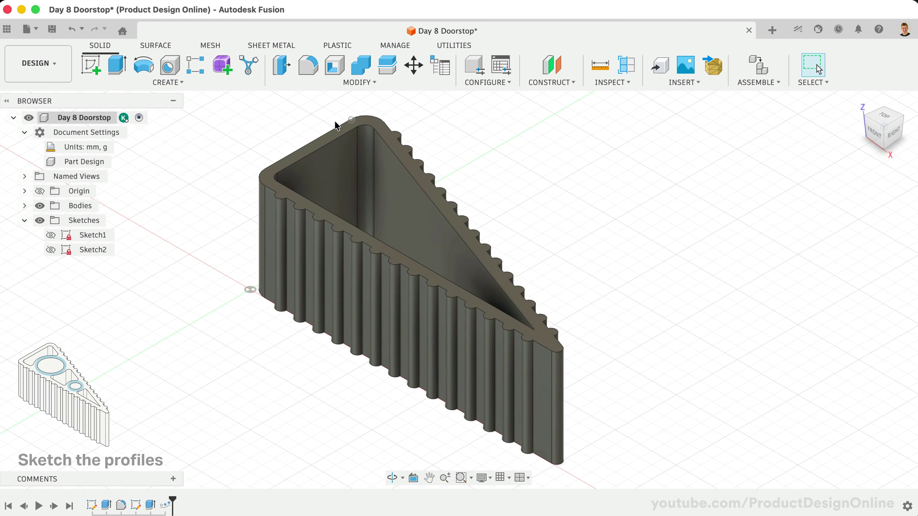
- Create a sketch on the wedge's top rim face and draw a 30 mm diameter circle in the wide end of the hollow
{"action": "right_click", "coordinate": [325, 138]}
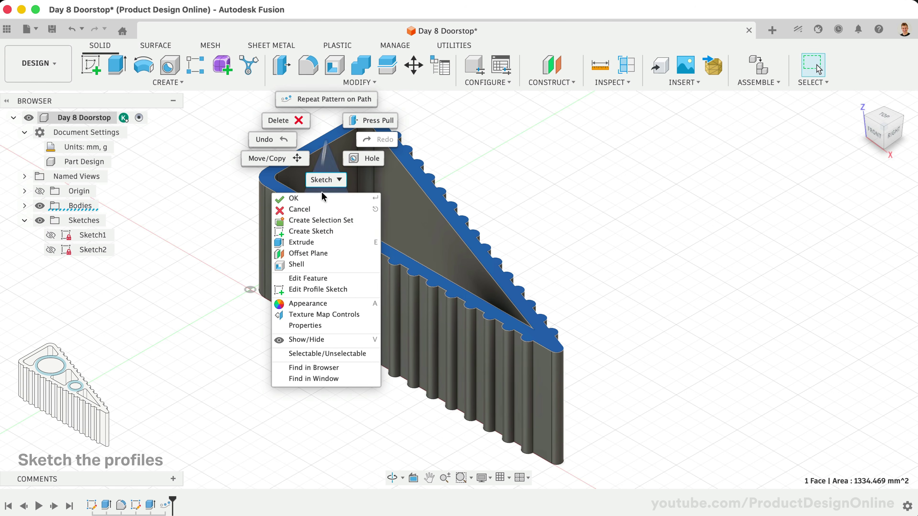
{"action": "left_click", "coordinate": [330, 233]}
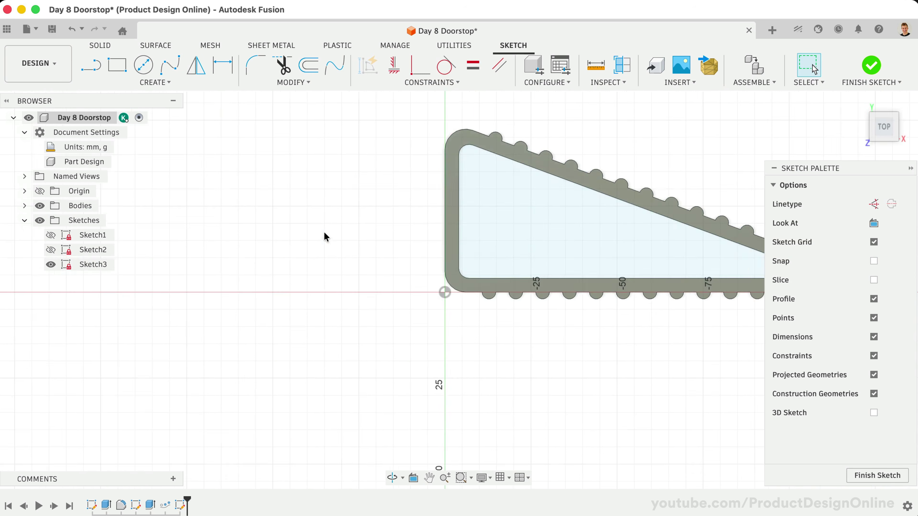
{"action": "left_click", "coordinate": [151, 71]}
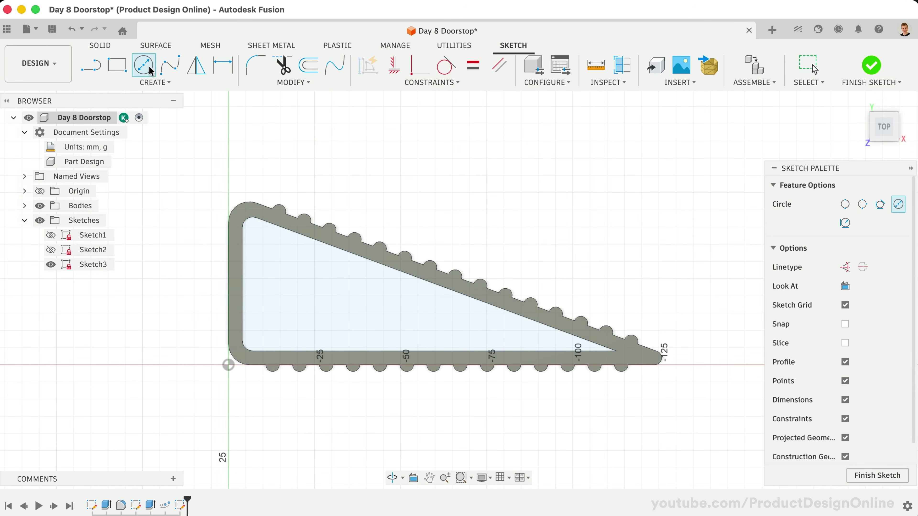
{"action": "left_click", "coordinate": [303, 301]}
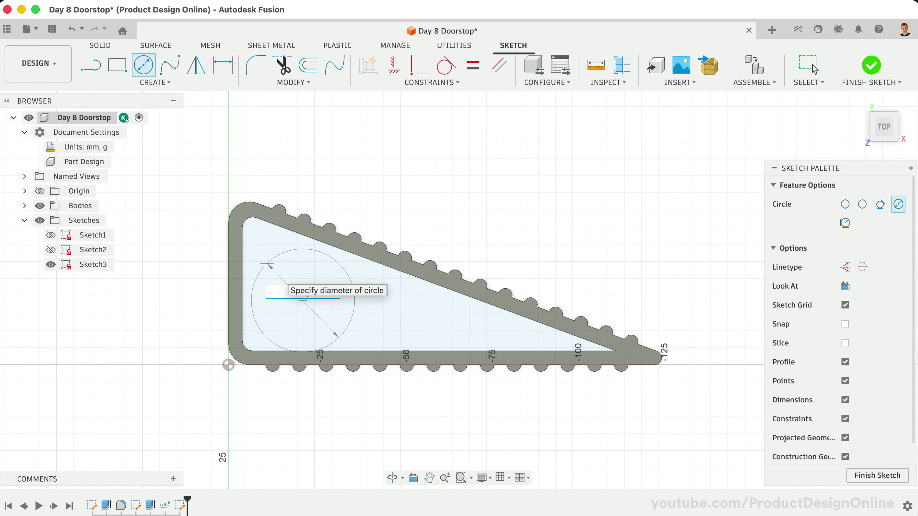
{"action": "type", "text": "30"}
{"action": "key", "text": "Return"}
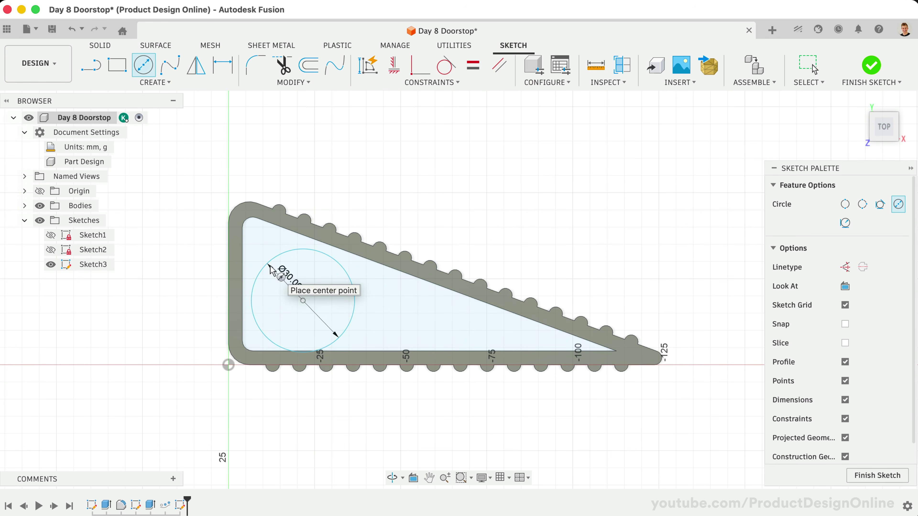
- Draw a 15 mm diameter circle inside the hollow, between the 30 mm circle and the wedge's tip
{"action": "left_click", "coordinate": [427, 319]}
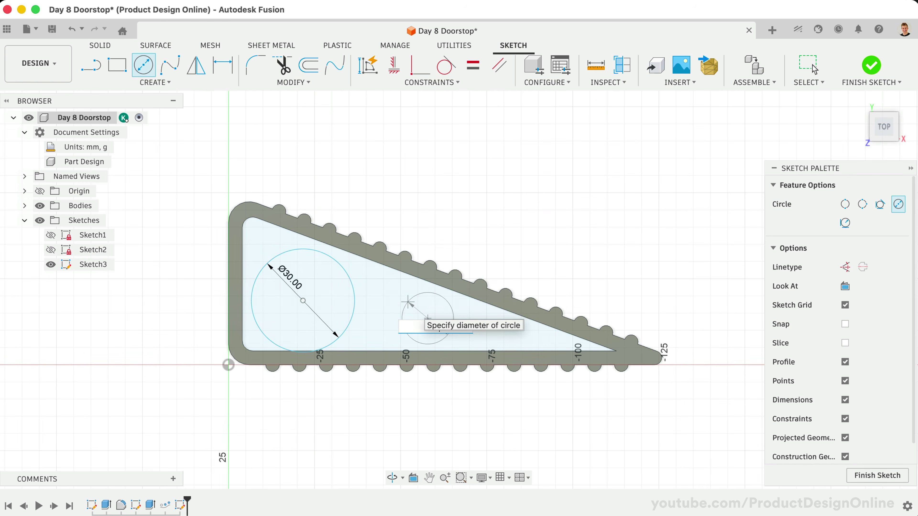
{"action": "type", "text": "15"}
{"action": "key", "text": "Return"}
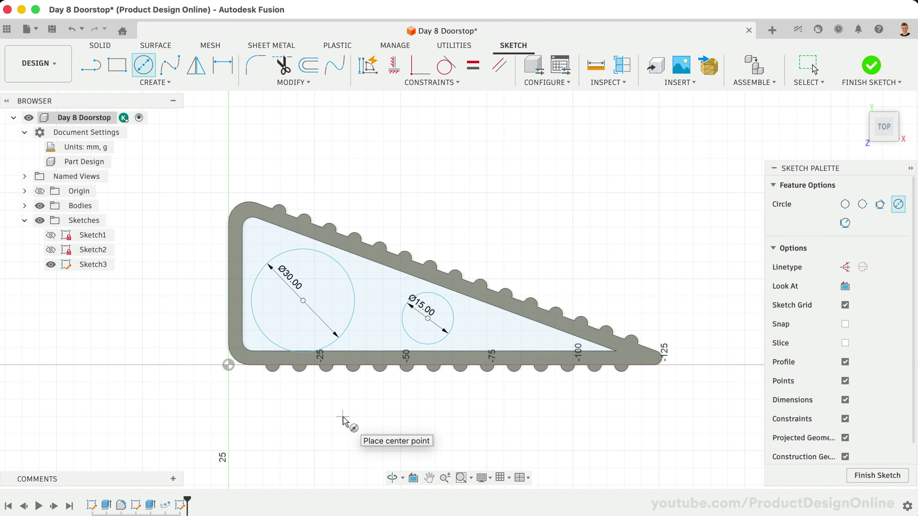
- Make the 30 mm circle tangent to the inner slanted edge and the inner long straight edge of the wedge
{"action": "left_click", "coordinate": [446, 68]}
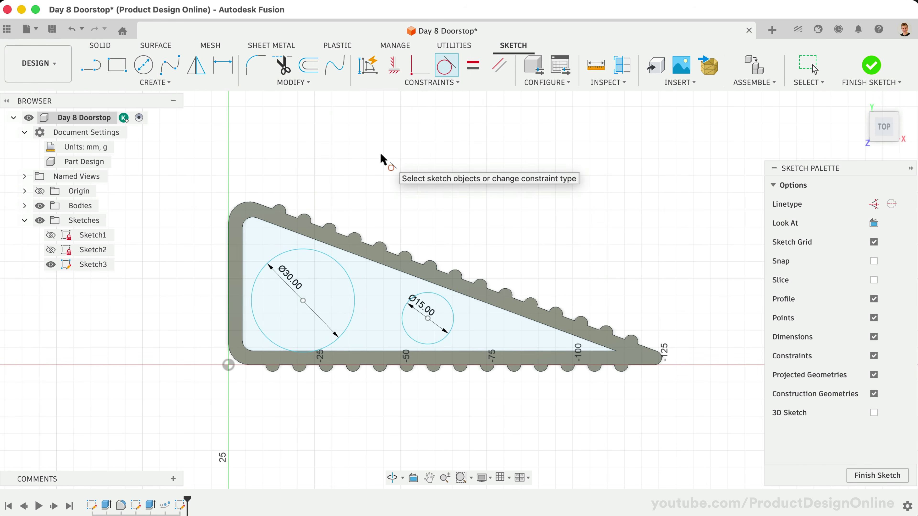
{"action": "scroll", "coordinate": [294, 275], "scroll_direction": "up", "scroll_amount": 5}
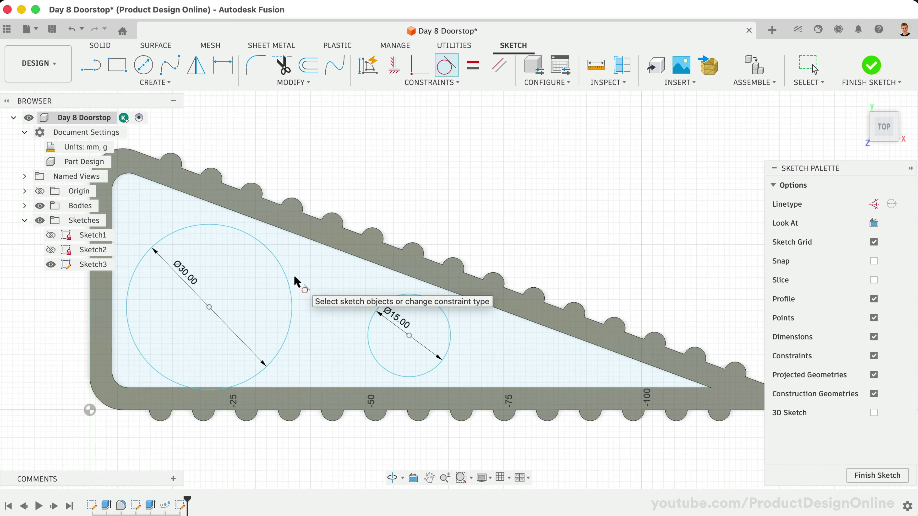
{"action": "left_click", "coordinate": [292, 241]}
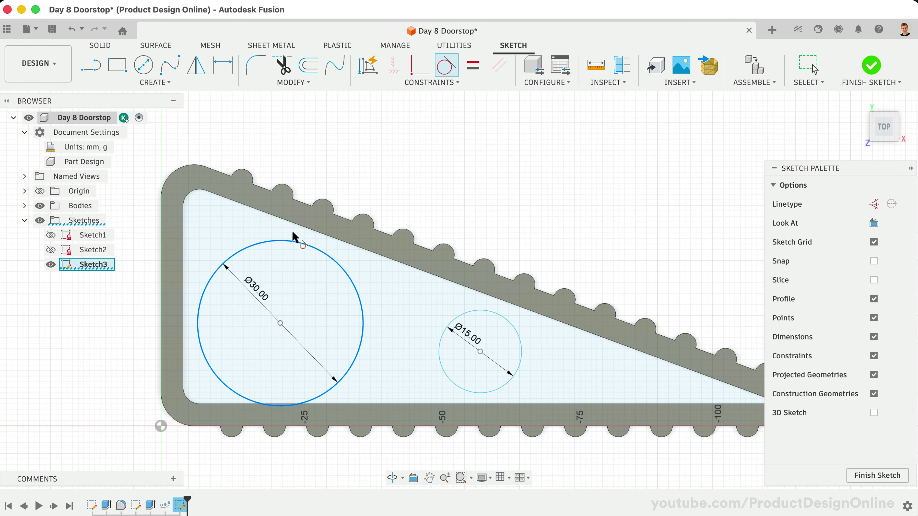
{"action": "left_click", "coordinate": [303, 226]}
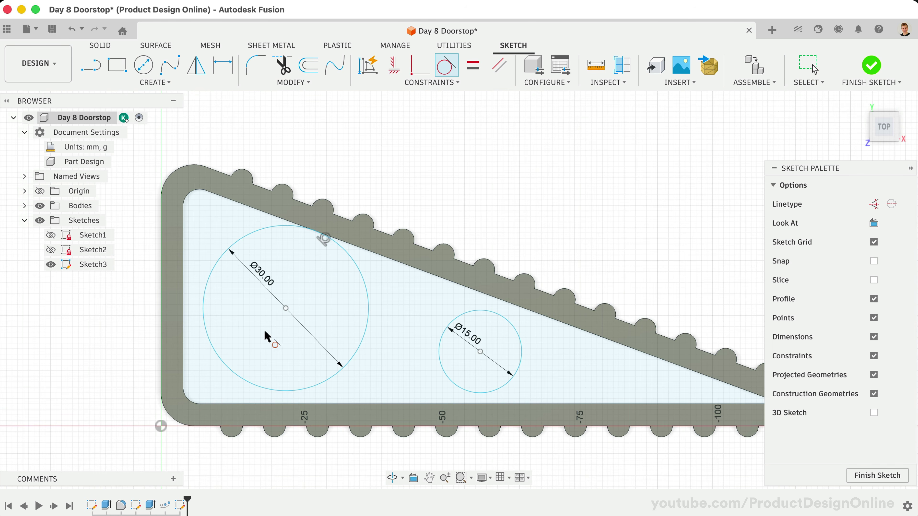
{"action": "left_click", "coordinate": [239, 376]}
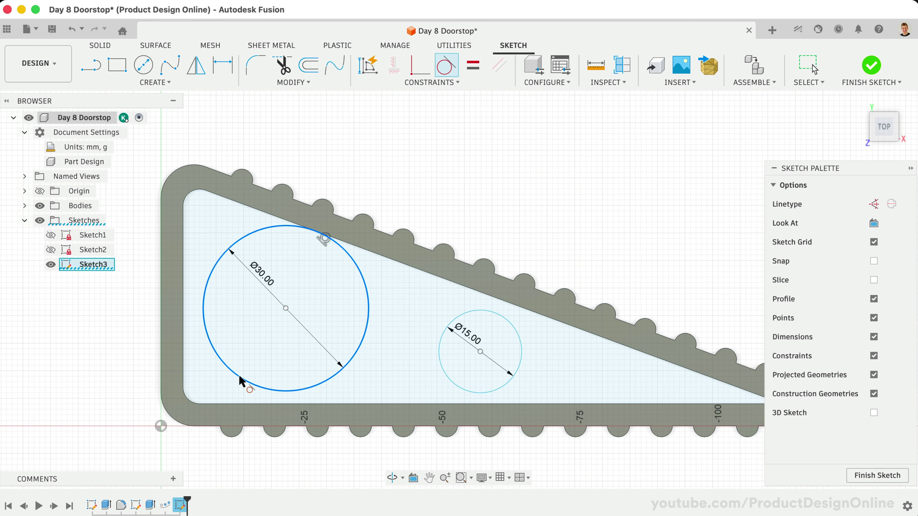
{"action": "left_click", "coordinate": [259, 403]}
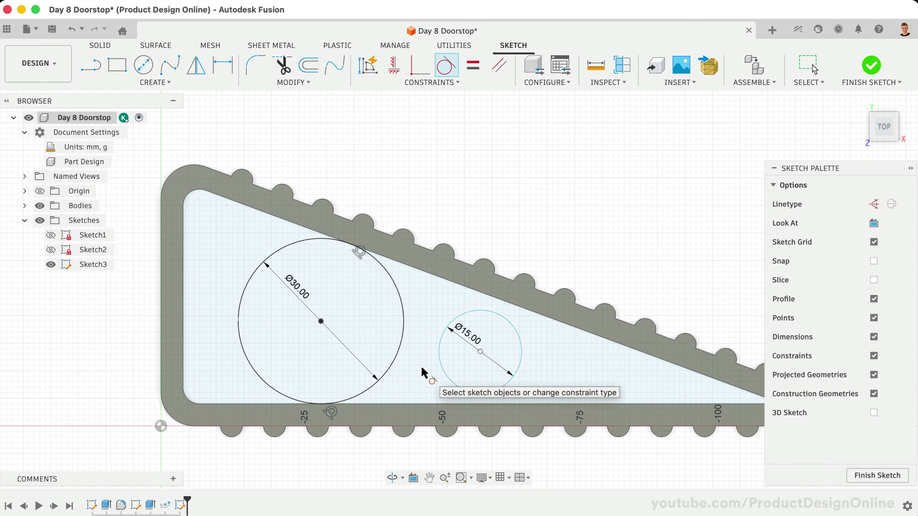
- Make the 15 mm circle tangent to the same inner slanted and long straight edges
{"action": "left_click", "coordinate": [481, 310]}
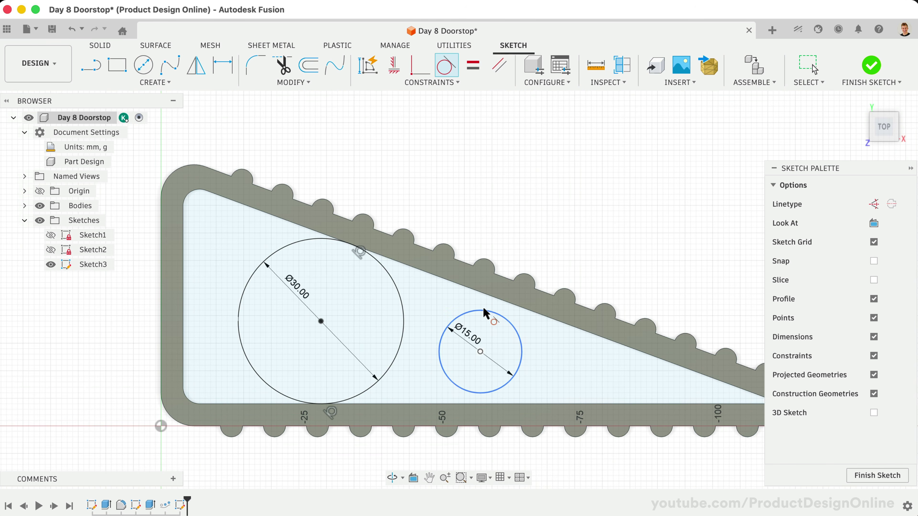
{"action": "left_click", "coordinate": [508, 302]}
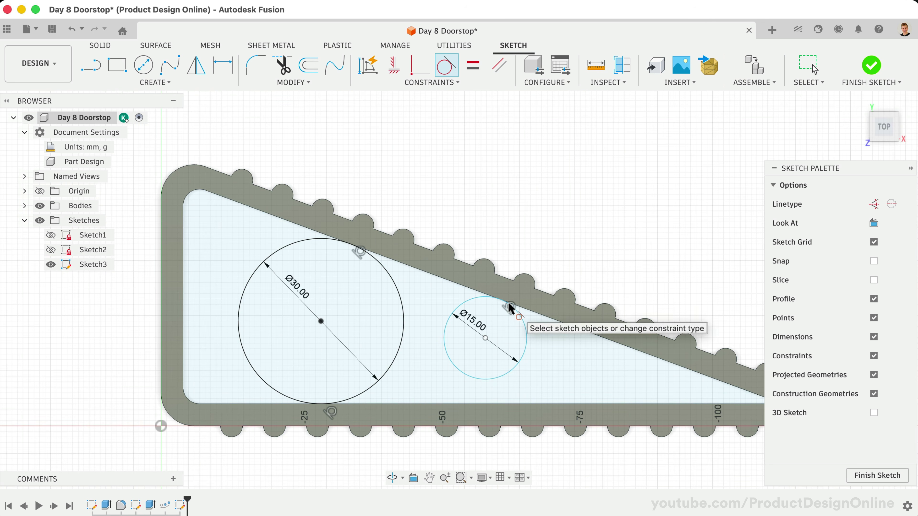
{"action": "left_click", "coordinate": [474, 373]}
{"action": "left_click", "coordinate": [472, 403]}
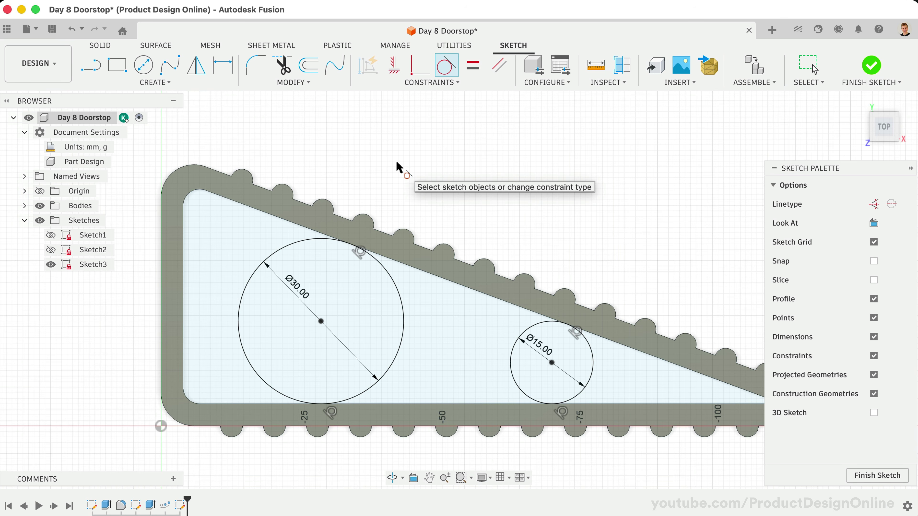
- Start a thin extrude and select both the 30 mm and 15 mm circles as its profiles
{"action": "left_click", "coordinate": [101, 45]}
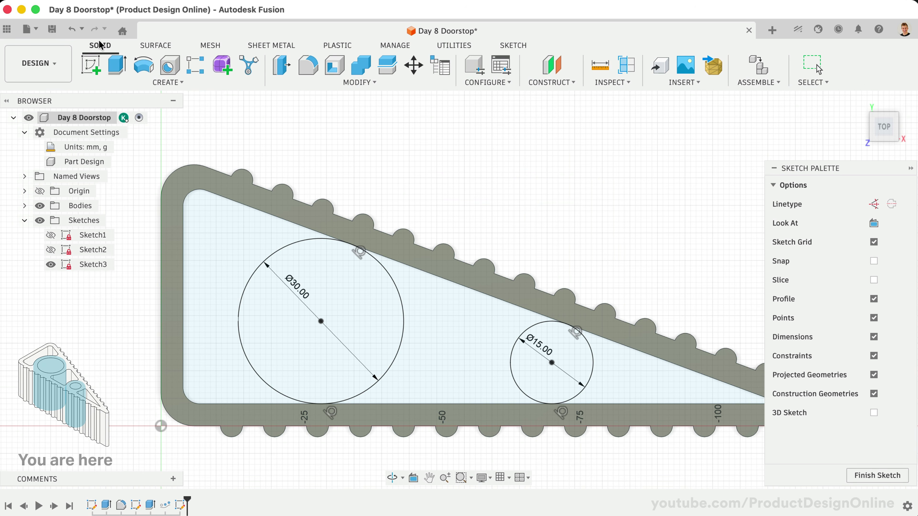
{"action": "left_click", "coordinate": [117, 65]}
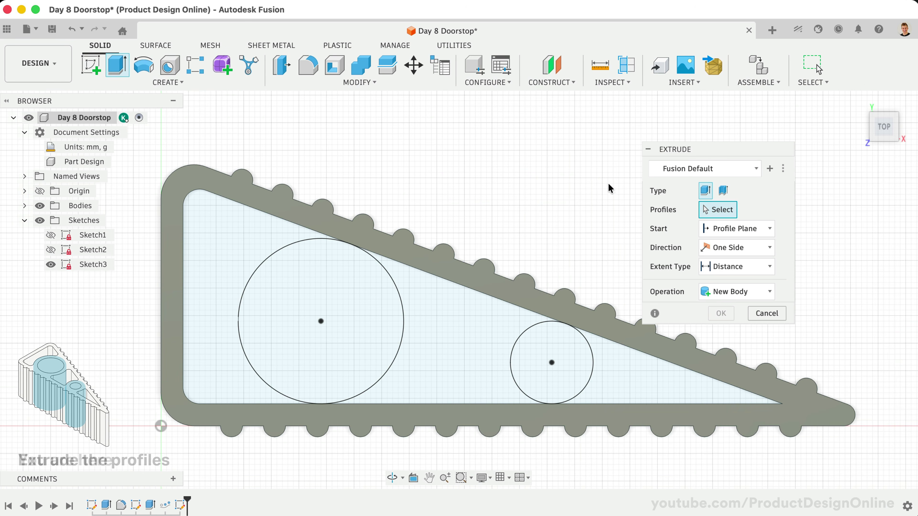
{"action": "left_click", "coordinate": [723, 191]}
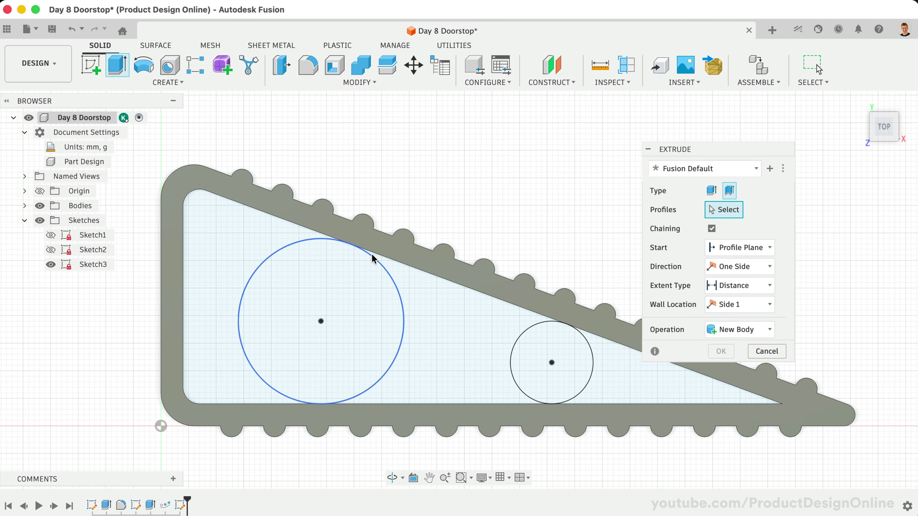
{"action": "left_click", "coordinate": [385, 272]}
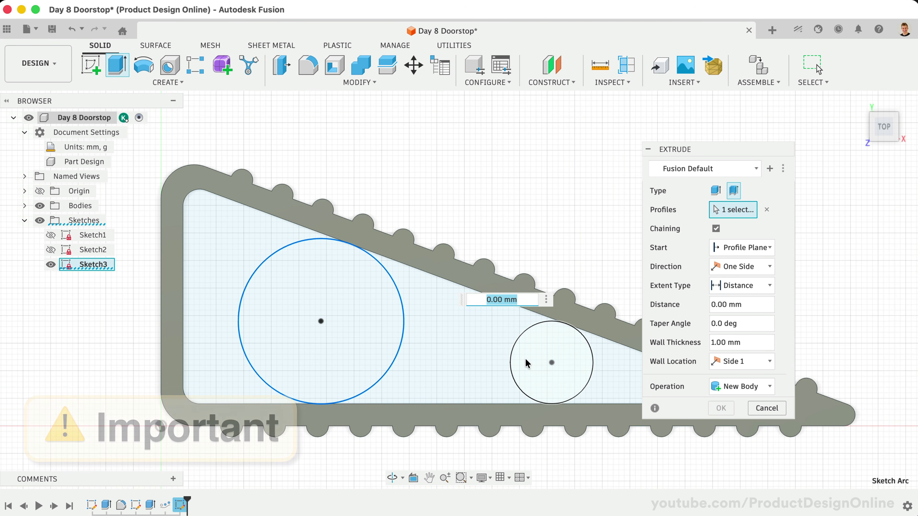
{"action": "left_click", "coordinate": [510, 361]}
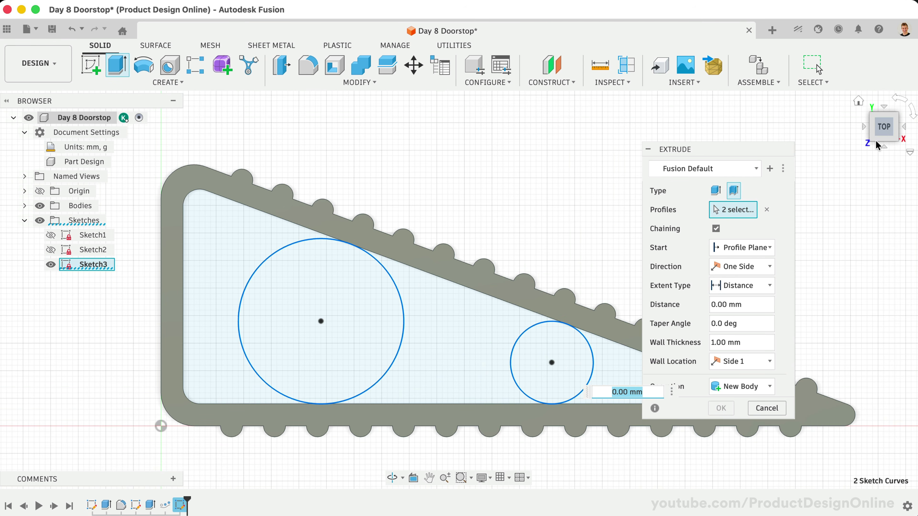
- Set the thin extrude's extent type to To Object and end it at the wedge's bottom face
{"action": "left_click", "coordinate": [884, 145]}
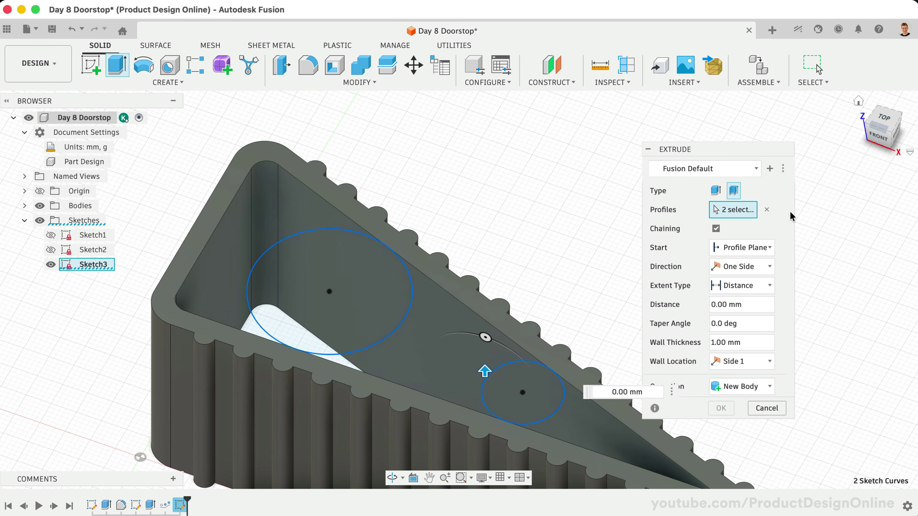
{"action": "left_click", "coordinate": [748, 285]}
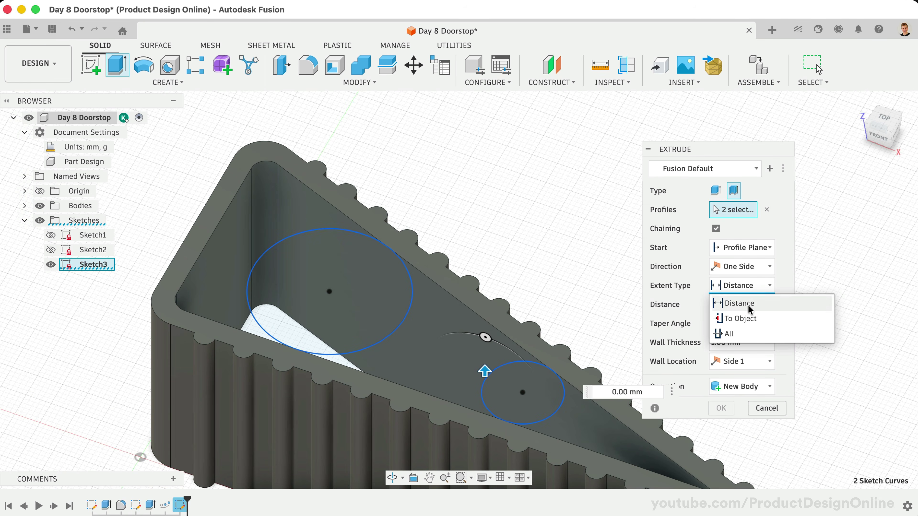
{"action": "left_click", "coordinate": [748, 319]}
{"action": "left_click", "coordinate": [882, 139]}
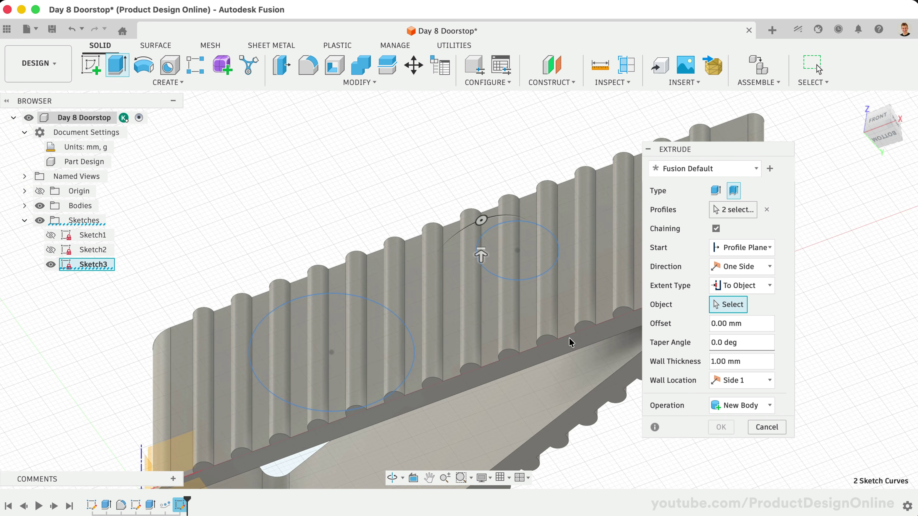
{"action": "left_click", "coordinate": [570, 344]}
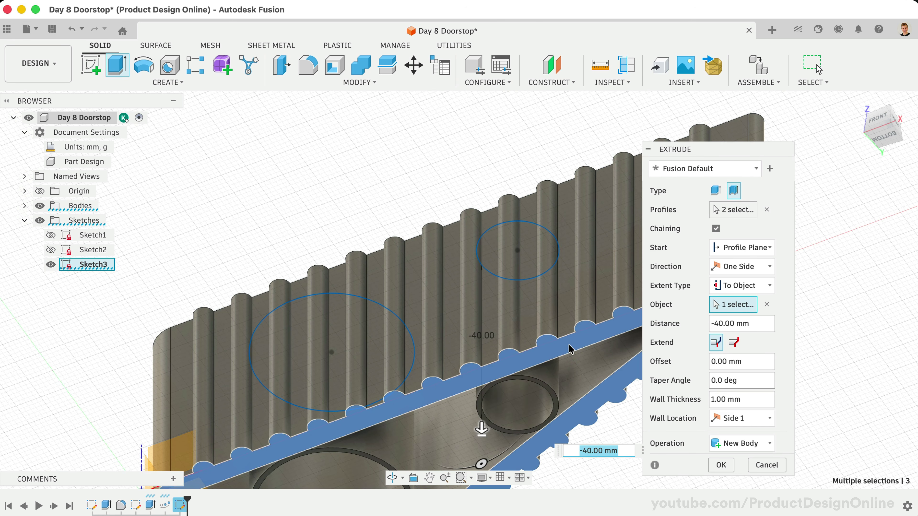
- Set the thin extrude's wall thickness to 4 mm and its wall location to Center for both circles
{"action": "left_click", "coordinate": [859, 102]}
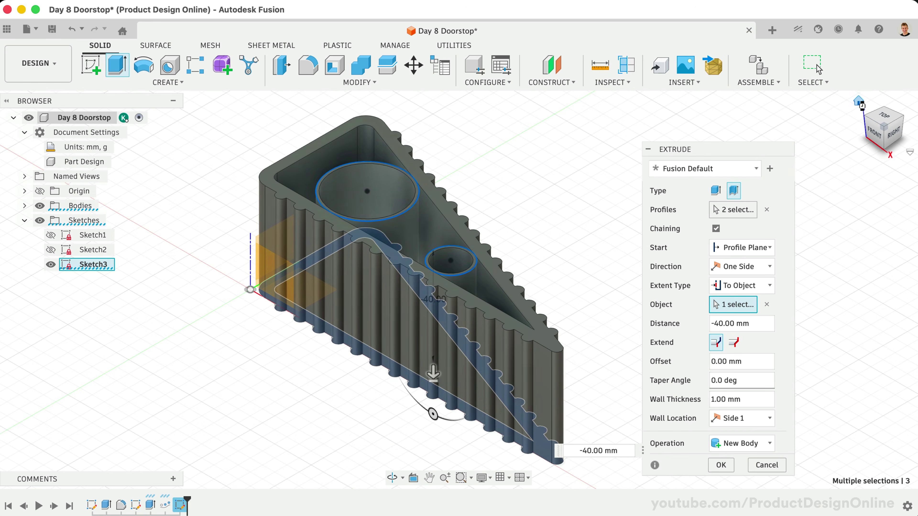
{"action": "left_click", "coordinate": [884, 116]}
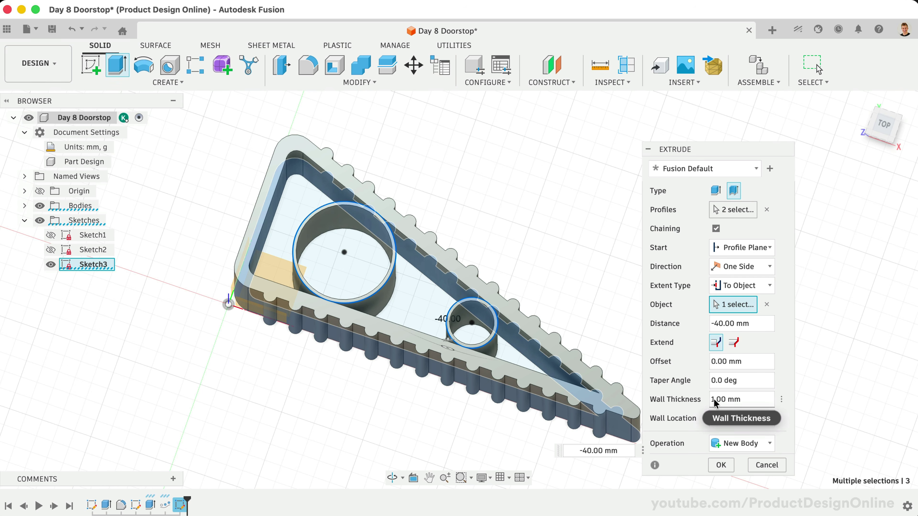
{"action": "left_click_drag", "start_coordinate": [715, 401], "coordinate": [709, 399]}
{"action": "type", "text": "4"}
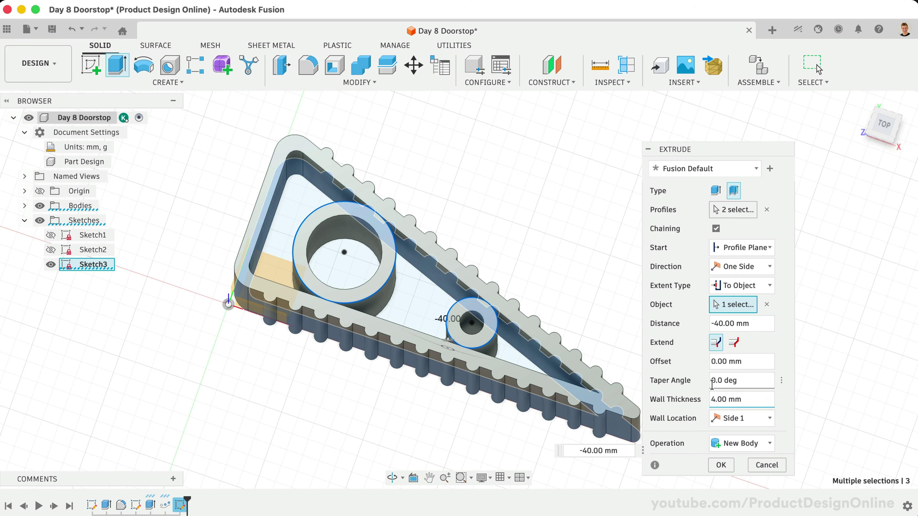
{"action": "scroll", "coordinate": [326, 349], "scroll_direction": "up", "scroll_amount": 4}
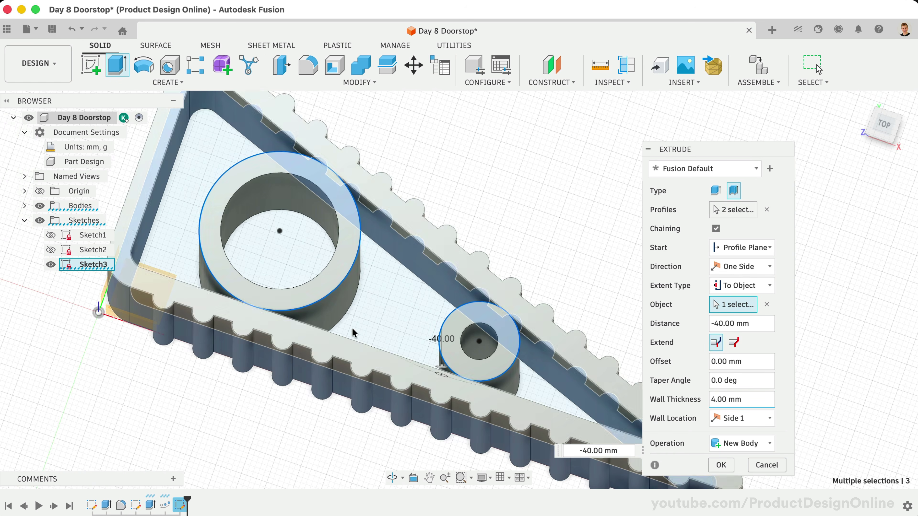
{"action": "left_click", "coordinate": [885, 126]}
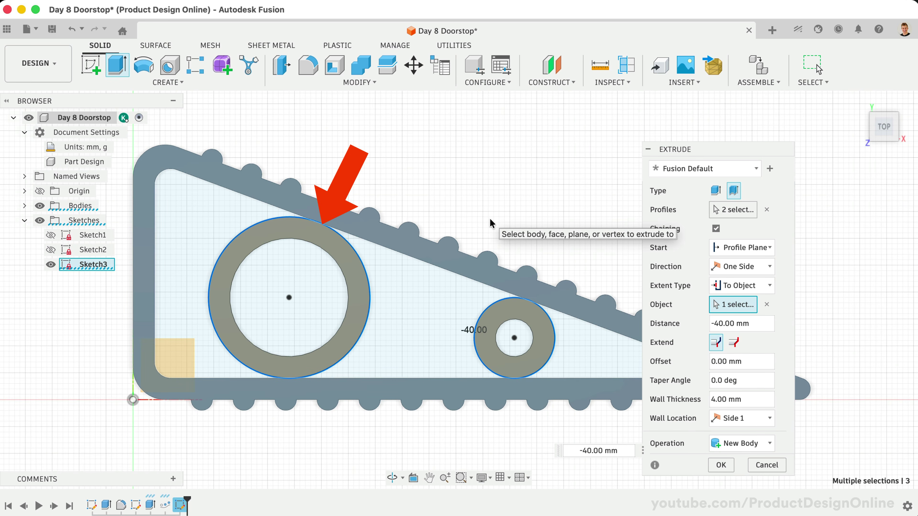
{"action": "left_click", "coordinate": [752, 420]}
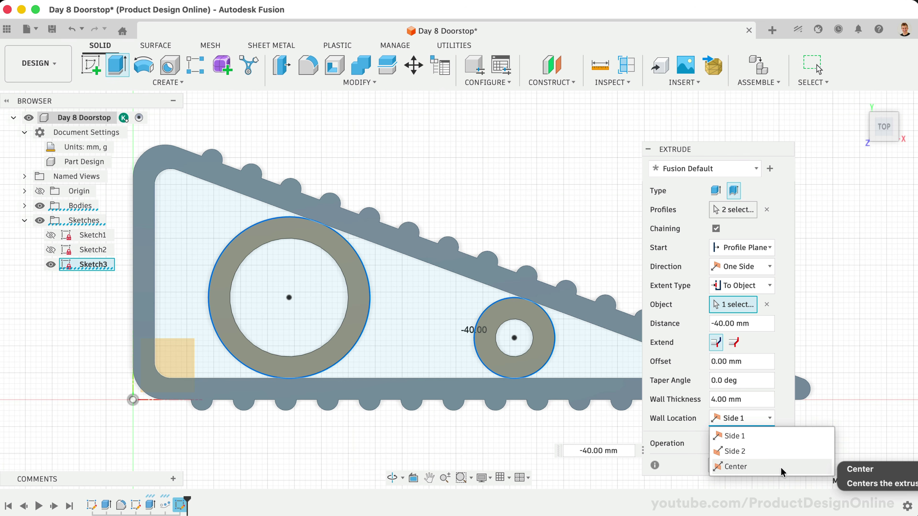
{"action": "left_click", "coordinate": [788, 470]}
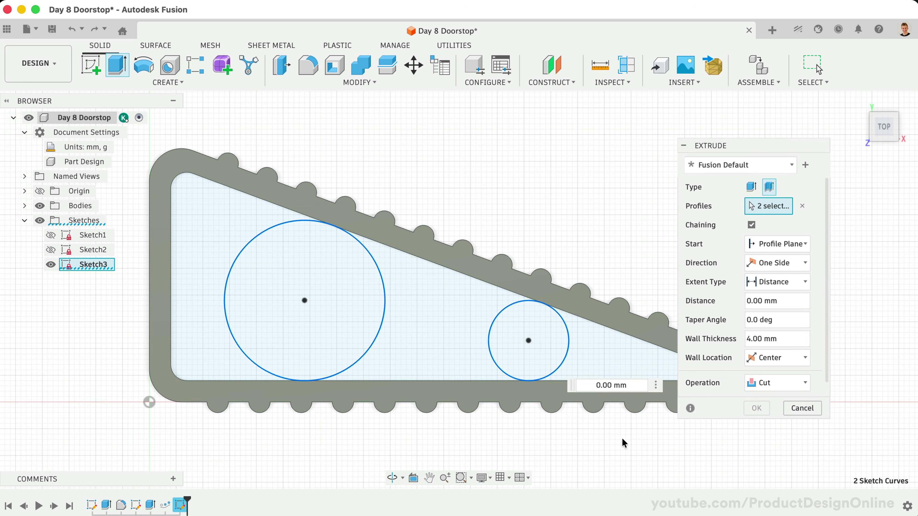
- Set the thin extrude's operation to Join and extrude both circles To Object, ending at the wedge's bottom face
{"action": "left_click", "coordinate": [774, 386]}
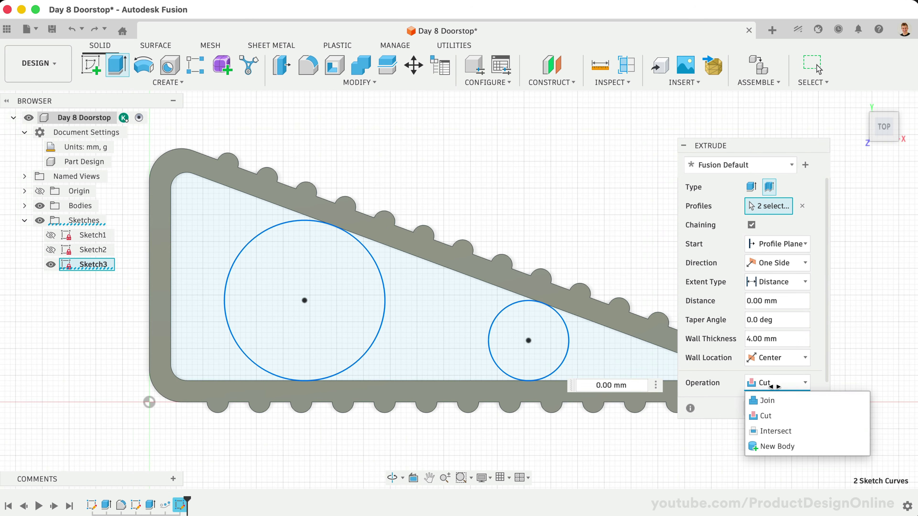
{"action": "left_click", "coordinate": [789, 401]}
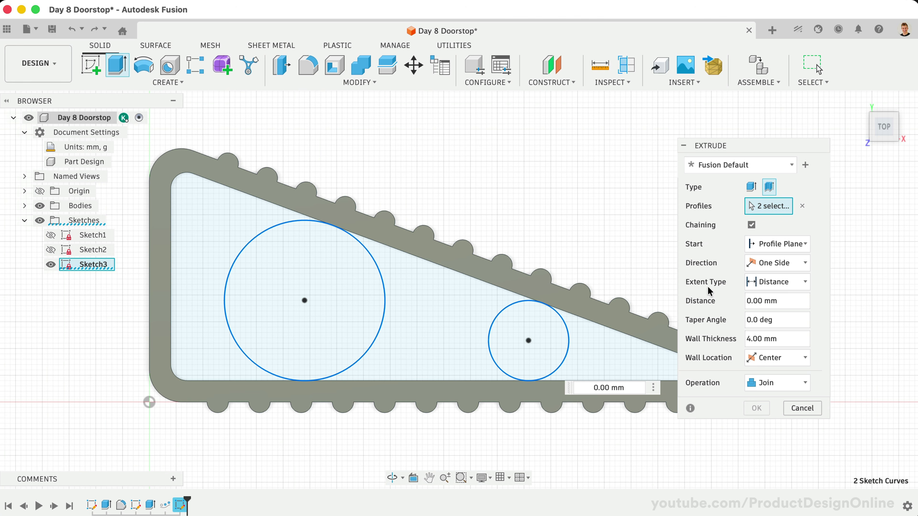
{"action": "left_click", "coordinate": [790, 281]}
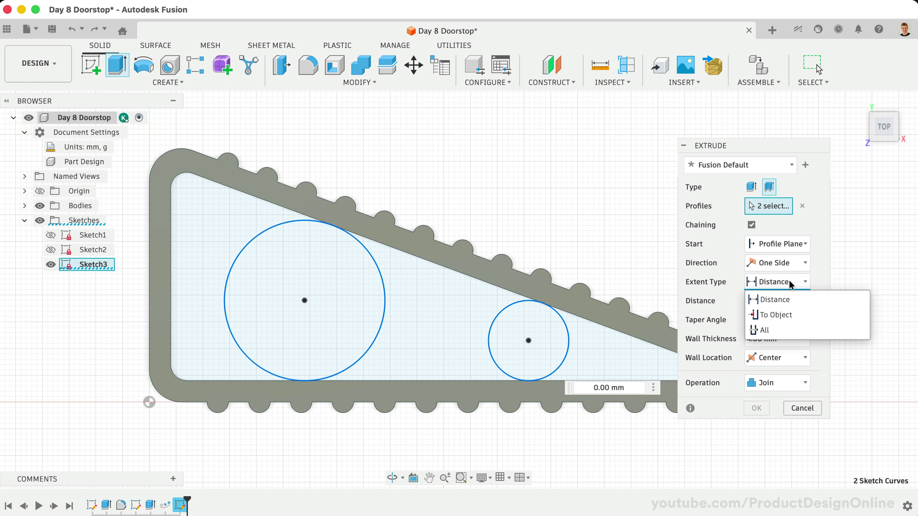
{"action": "left_click", "coordinate": [806, 314]}
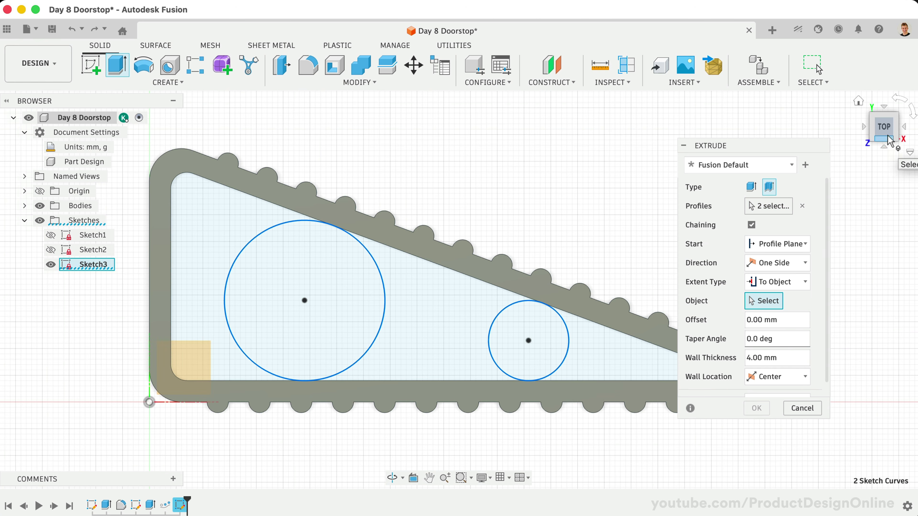
{"action": "left_click_drag", "start_coordinate": [883, 126], "coordinate": [845, 18]}
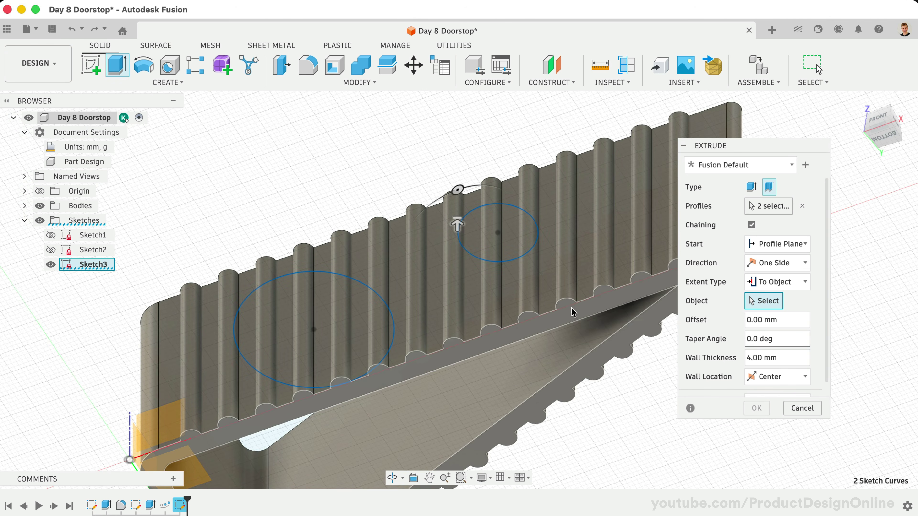
{"action": "left_click", "coordinate": [571, 316]}
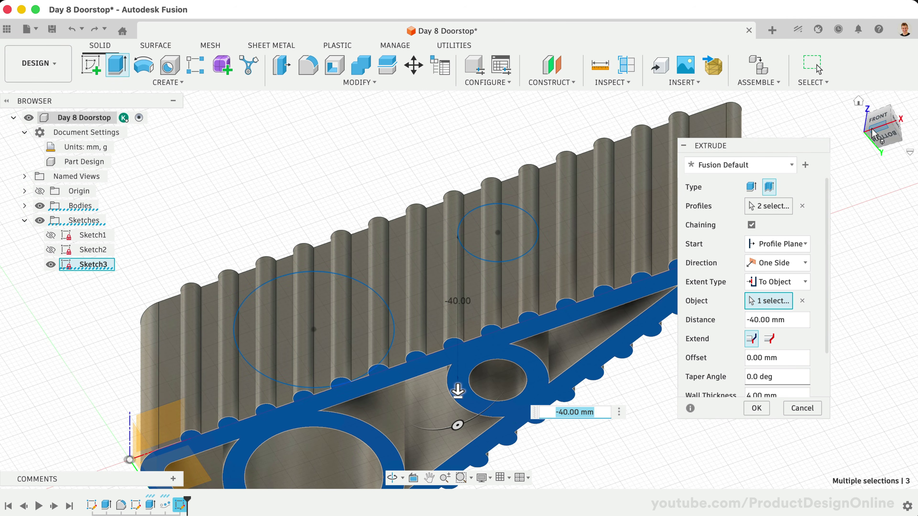
{"action": "left_click", "coordinate": [881, 127]}
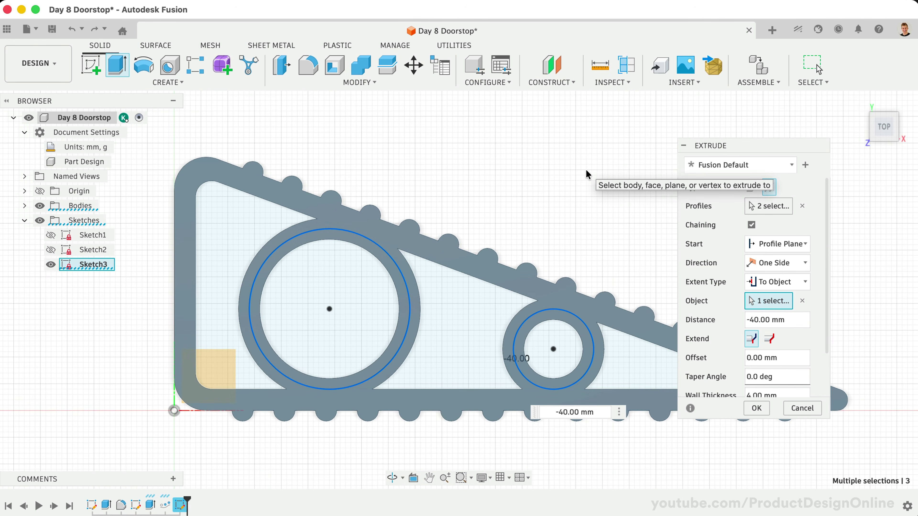
{"action": "left_click", "coordinate": [756, 409]}
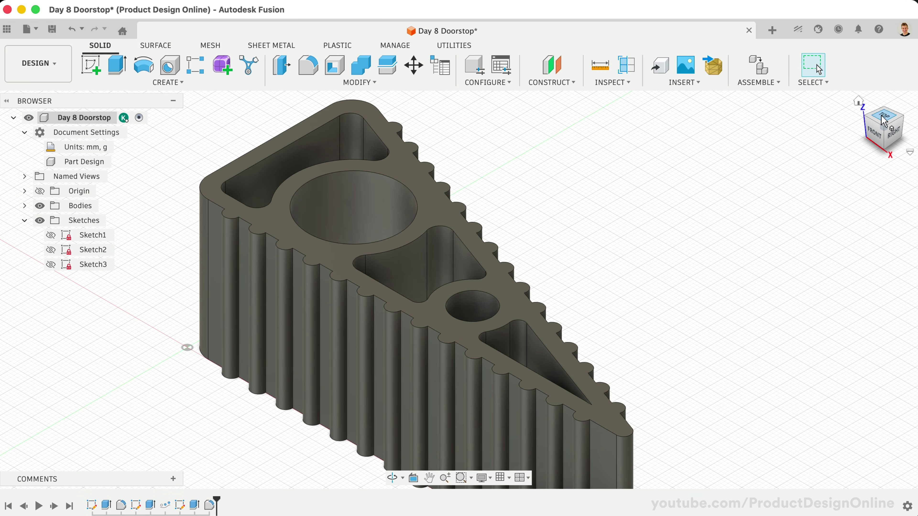
- Fillet the four vertical edges where the larger tube meets the wedge's inner walls with a 3 mm radius
{"action": "left_click", "coordinate": [882, 117]}
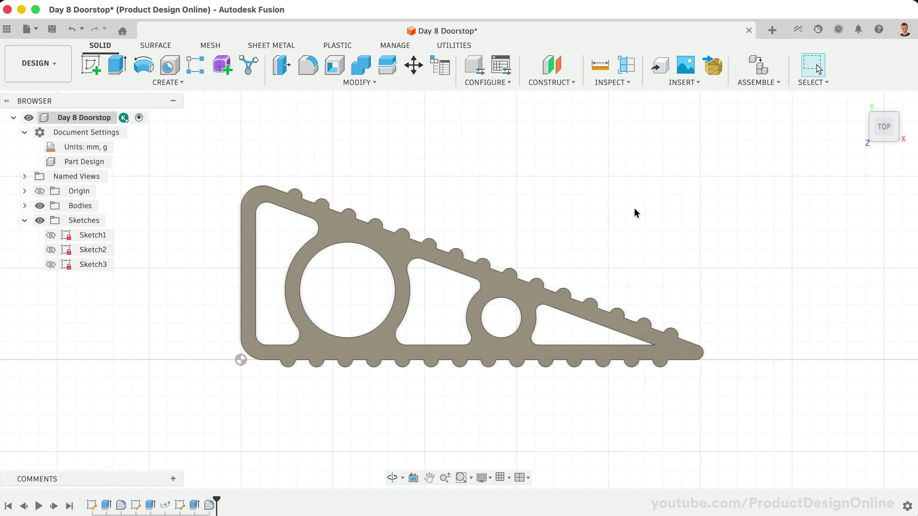
{"action": "left_click", "coordinate": [858, 102]}
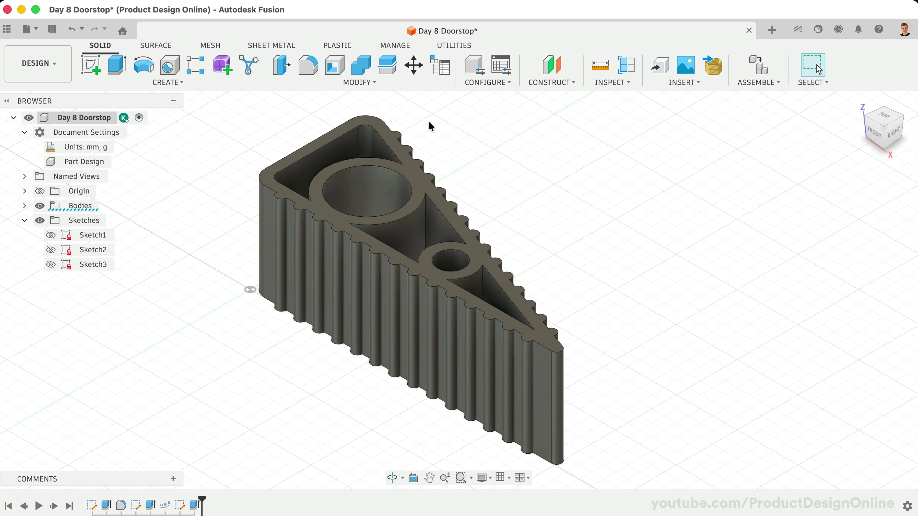
{"action": "left_click", "coordinate": [309, 65]}
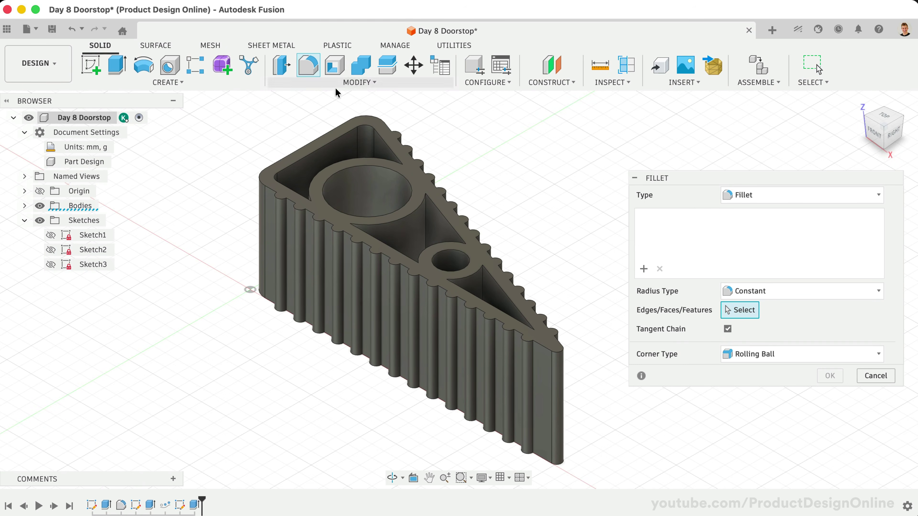
{"action": "left_click", "coordinate": [376, 228]}
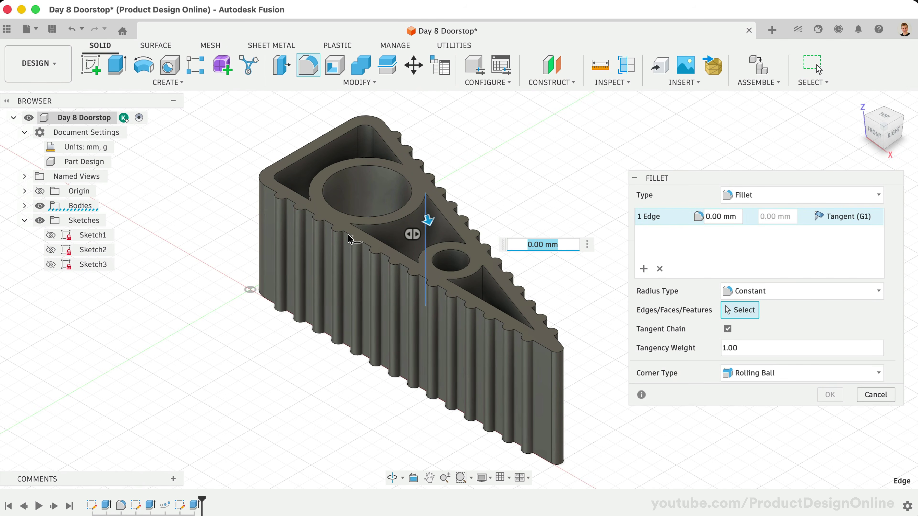
{"action": "scroll", "coordinate": [349, 238], "scroll_direction": "up", "scroll_amount": 5}
{"action": "scroll", "coordinate": [349, 234], "scroll_direction": "down", "scroll_amount": 4}
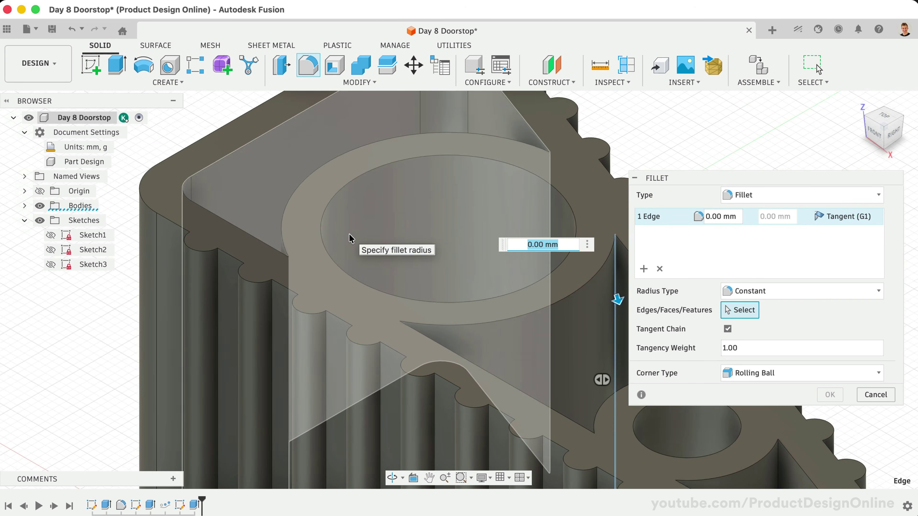
{"action": "left_click", "coordinate": [400, 338]}
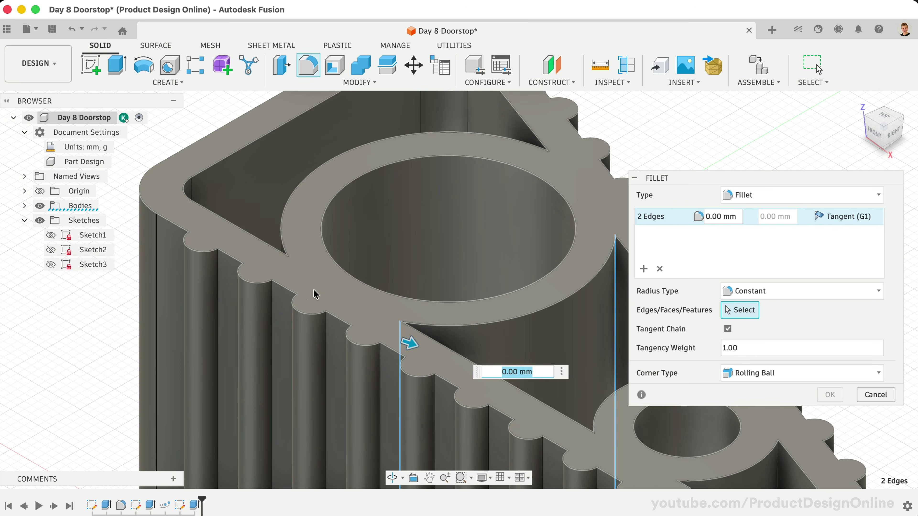
{"action": "left_click", "coordinate": [288, 271]}
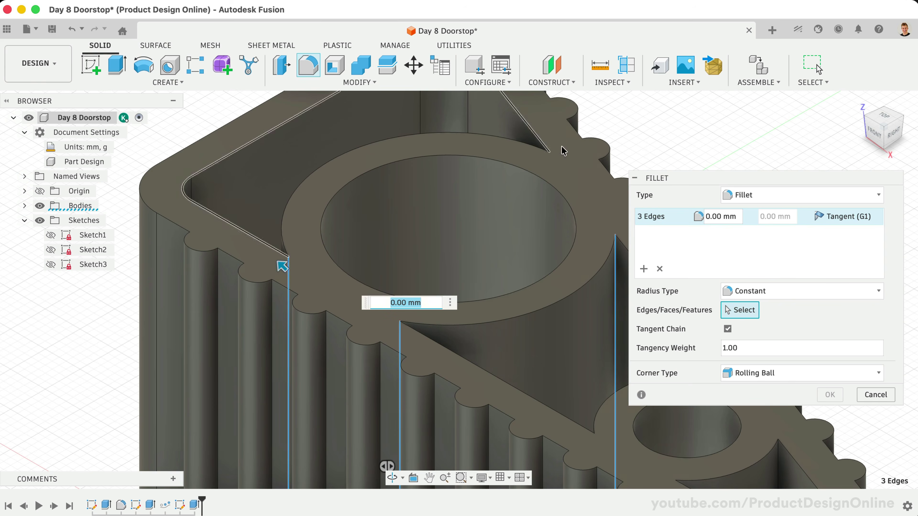
{"action": "left_click", "coordinate": [549, 170]}
{"action": "scroll", "coordinate": [504, 209], "scroll_direction": "down", "scroll_amount": 3}
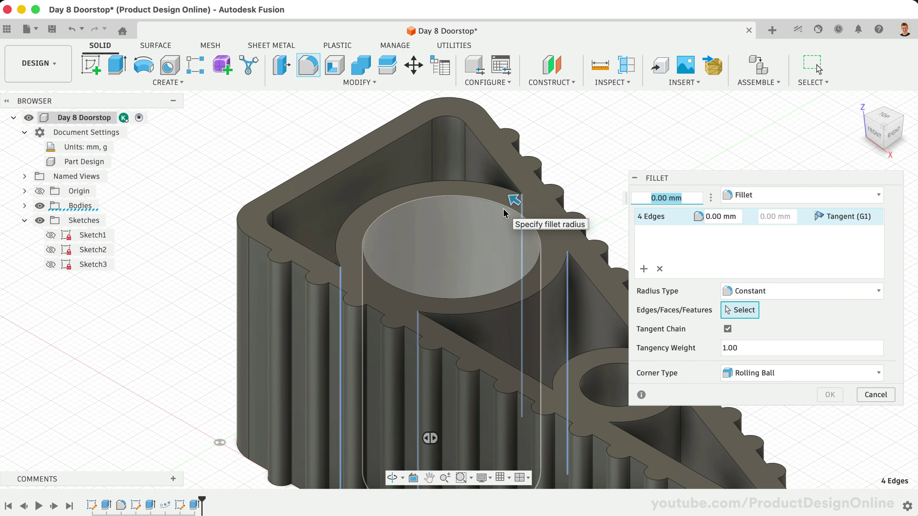
{"action": "type", "text": "3"}
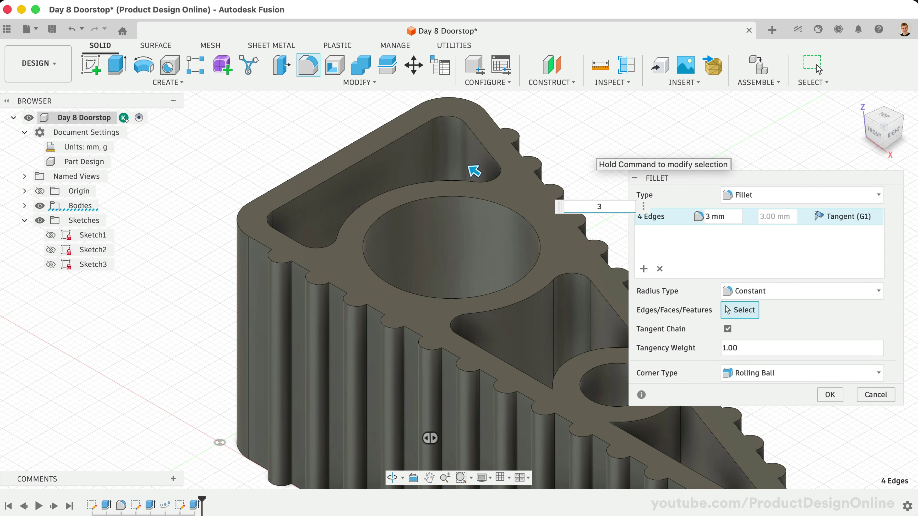
- Add a second fillet set with a 2 mm radius on the four vertical edges where the smaller tube meets the inner walls
{"action": "scroll", "coordinate": [590, 182], "scroll_direction": "right", "scroll_amount": 4}
{"action": "scroll", "coordinate": [590, 182], "scroll_direction": "down", "scroll_amount": 2}
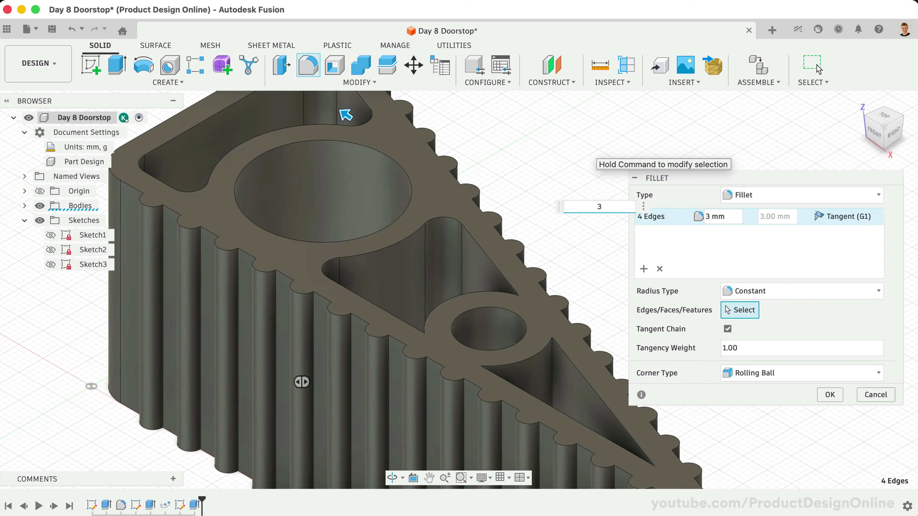
{"action": "left_click", "coordinate": [644, 270]}
{"action": "scroll", "coordinate": [517, 350], "scroll_direction": "up", "scroll_amount": 5}
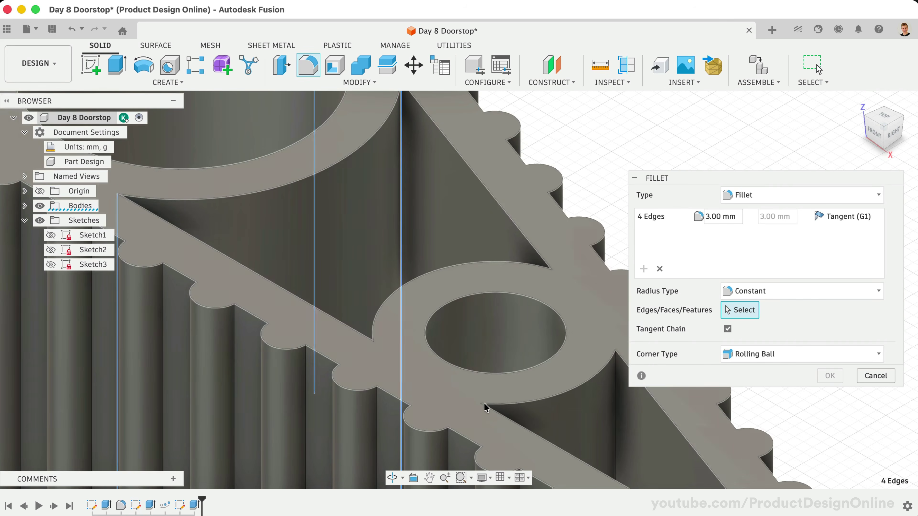
{"action": "left_click", "coordinate": [614, 383]}
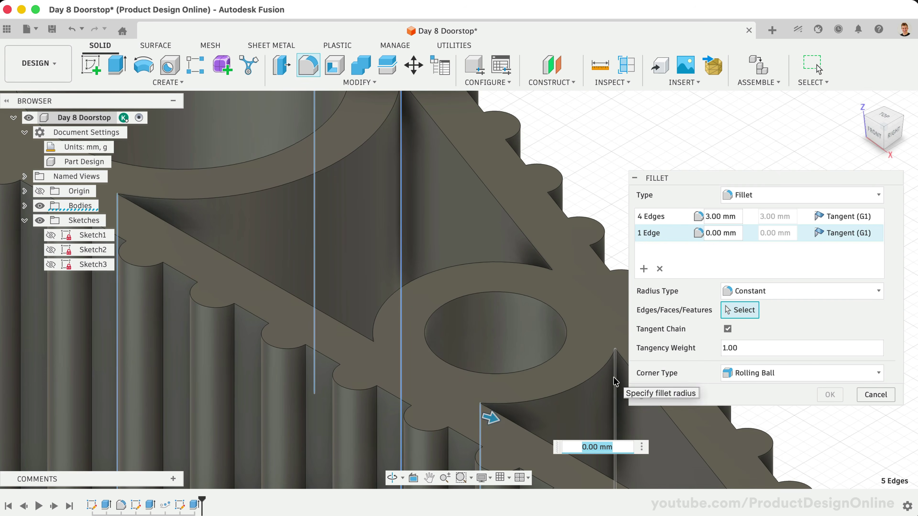
{"action": "left_click", "coordinate": [552, 281]}
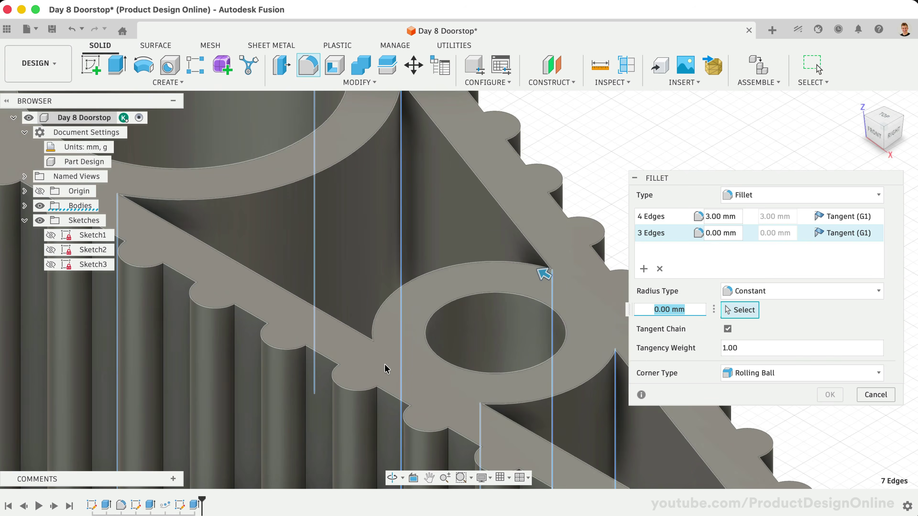
{"action": "left_click", "coordinate": [373, 364]}
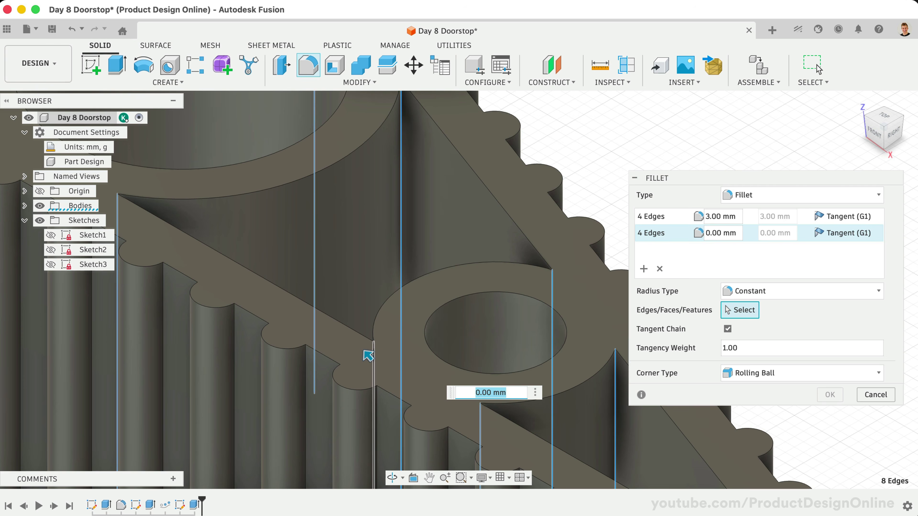
{"action": "type", "text": "2"}
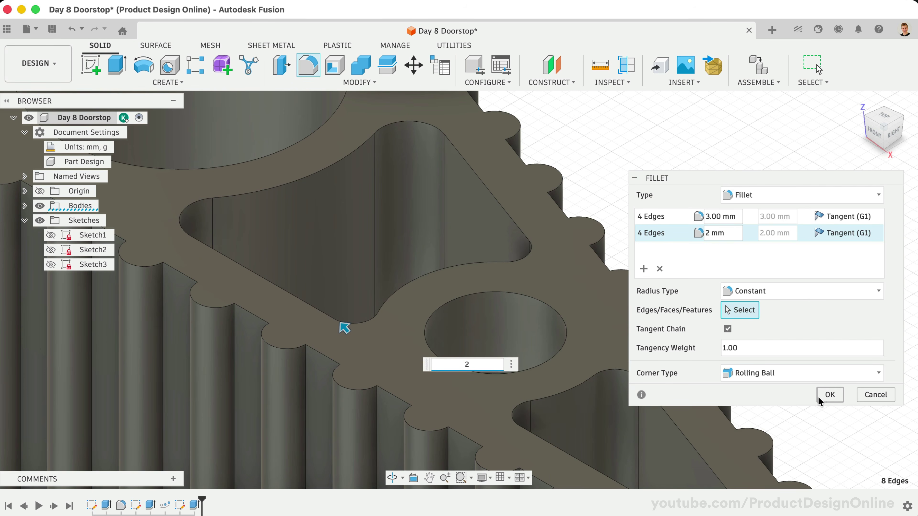
{"action": "left_click", "coordinate": [828, 395]}
{"action": "scroll", "coordinate": [725, 277], "scroll_direction": "down", "scroll_amount": 6}
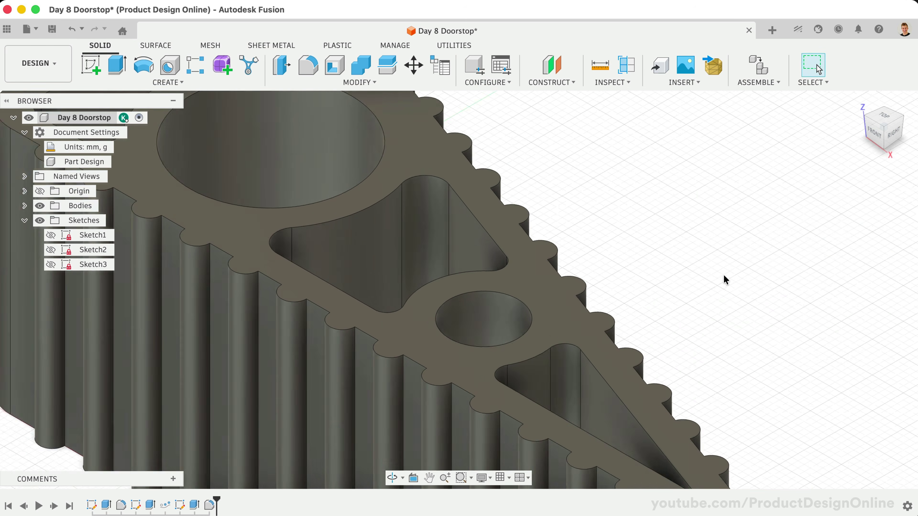
{"action": "left_click", "coordinate": [884, 116]}
{"action": "scroll", "coordinate": [635, 209], "scroll_direction": "down", "scroll_amount": 3}
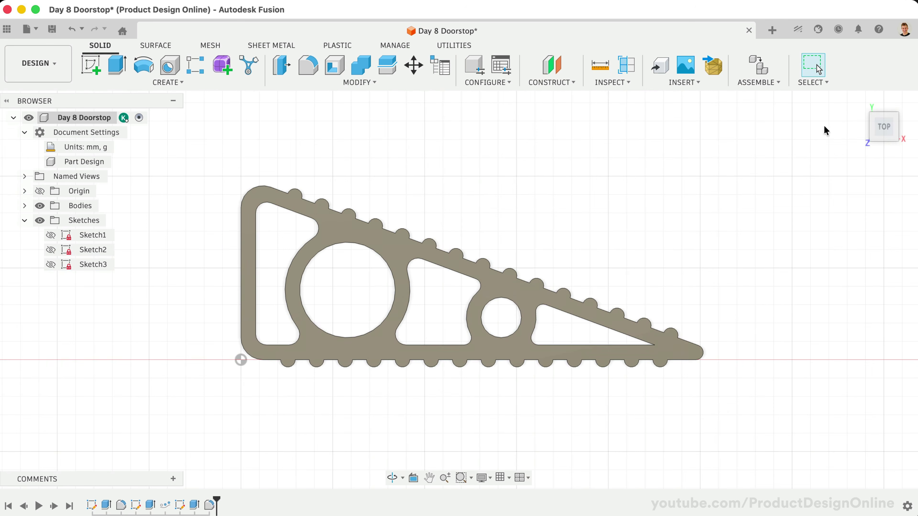
{"action": "left_click", "coordinate": [859, 101]}
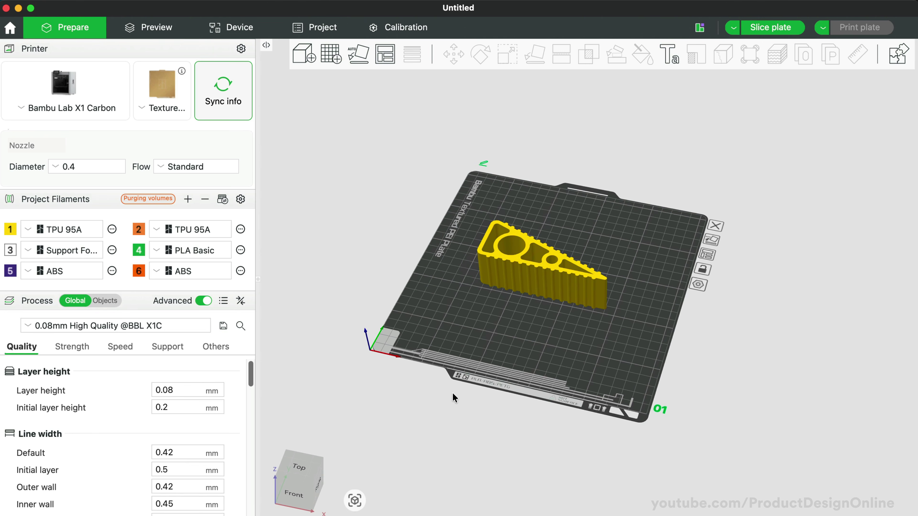
{"action": "scroll", "coordinate": [452, 393], "scroll_direction": "up", "scroll_amount": 5}
{"action": "scroll", "coordinate": [452, 392], "scroll_direction": "up", "scroll_amount": 8}
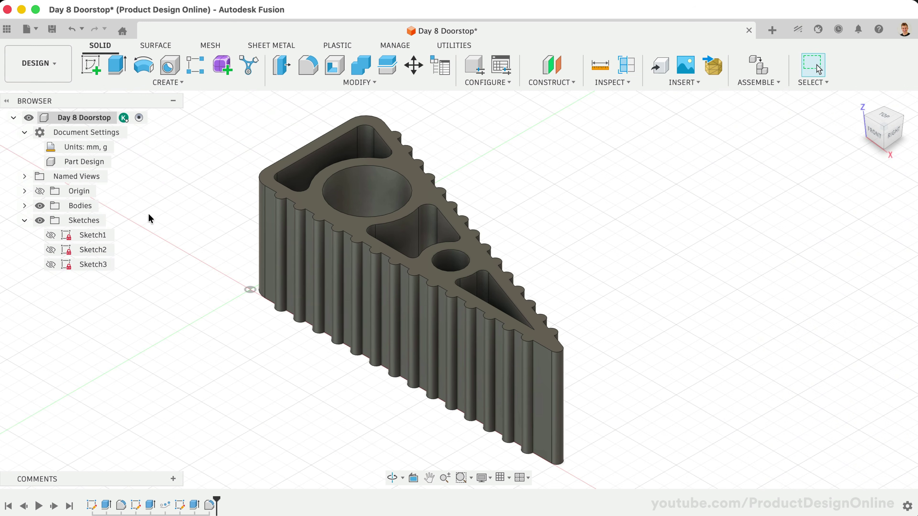
- Export the whole doorstop design as a STEP file named Day 8 Doorstop to the computer's Downloads folder
{"action": "right_click", "coordinate": [85, 118]}
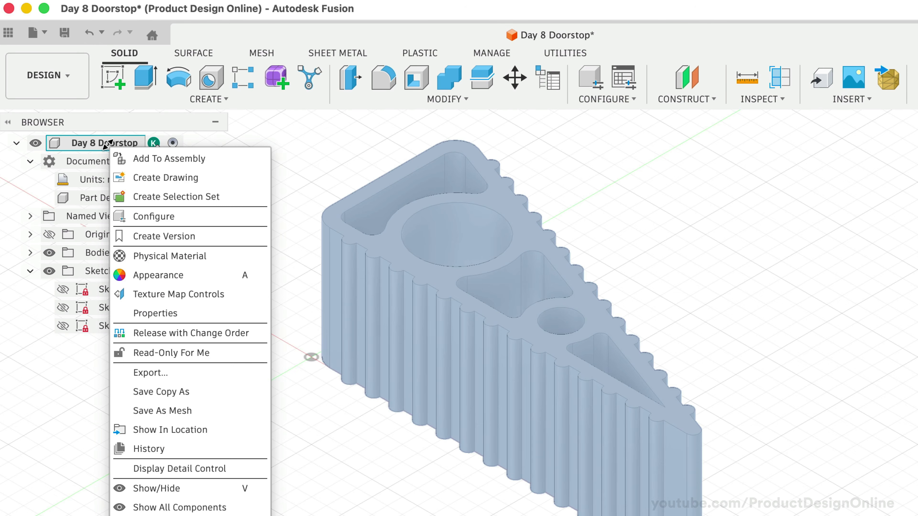
{"action": "left_click", "coordinate": [206, 376]}
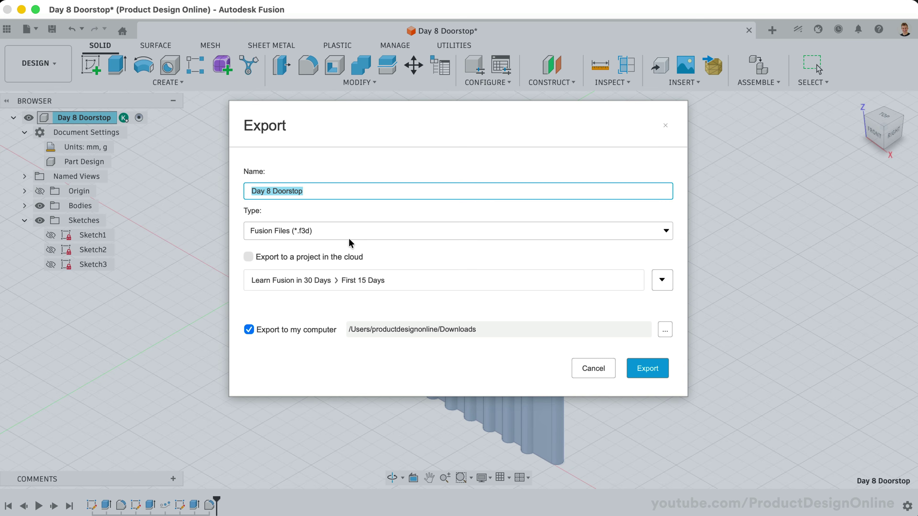
{"action": "left_click", "coordinate": [352, 233]}
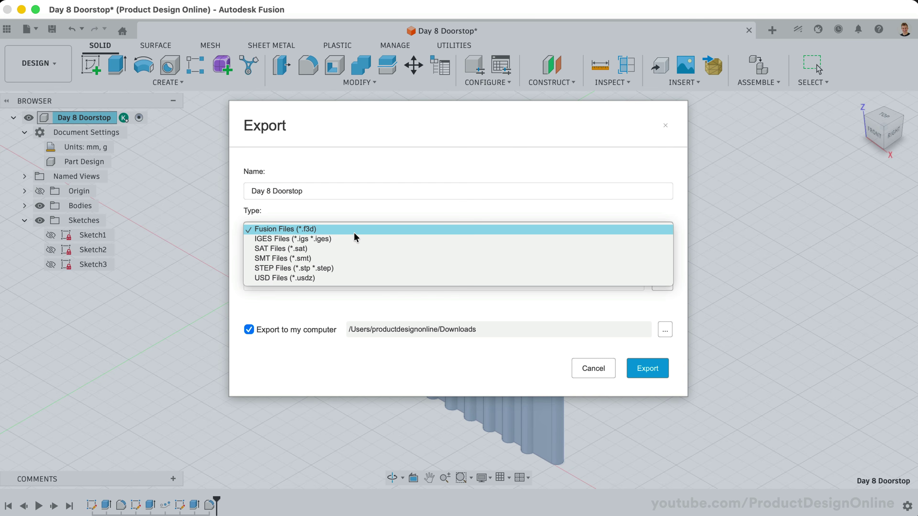
{"action": "left_click", "coordinate": [358, 268]}
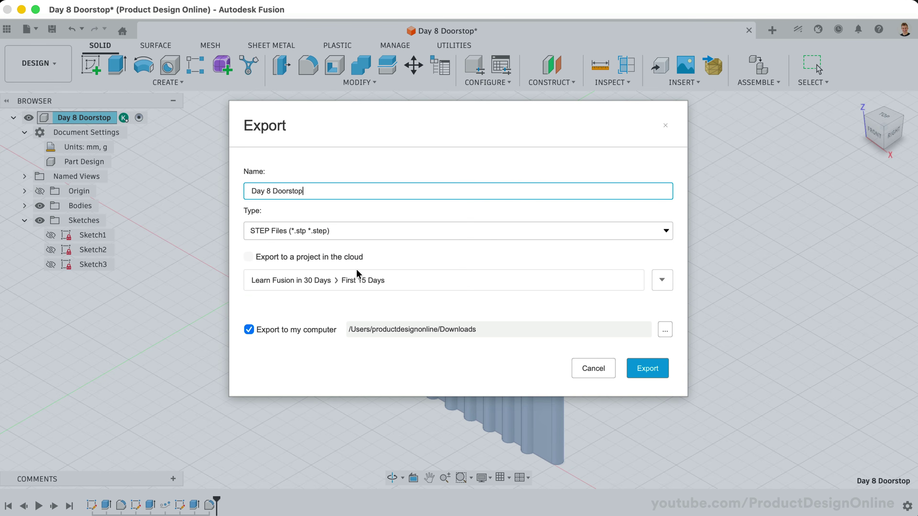
{"action": "left_click", "coordinate": [657, 372]}
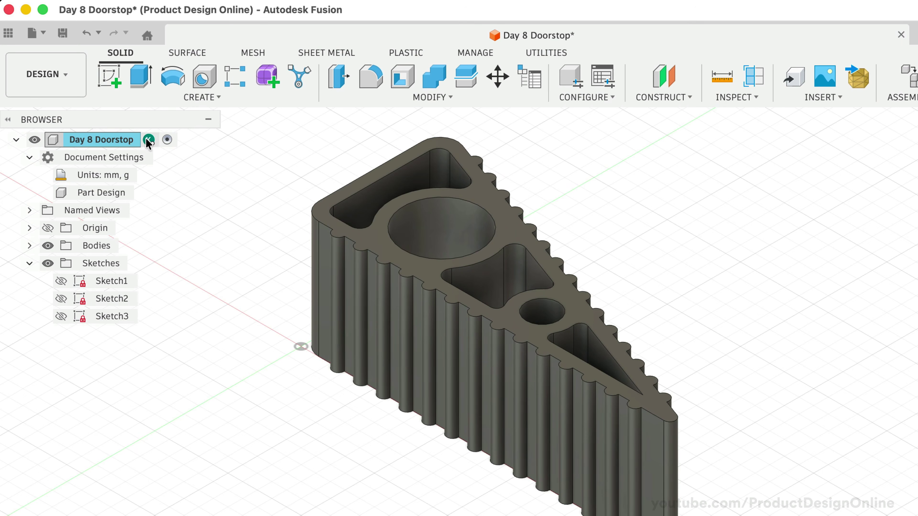
{"action": "right_click", "coordinate": [127, 140]}
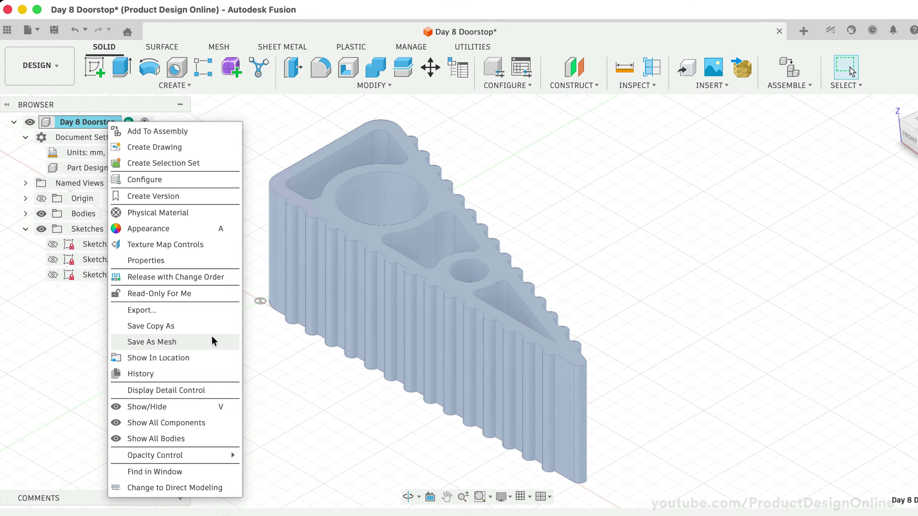
{"action": "left_click", "coordinate": [203, 328]}
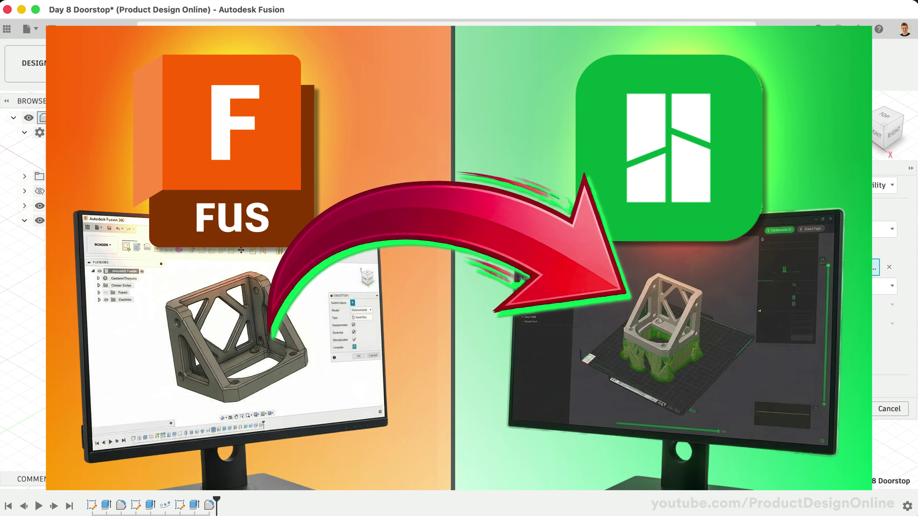
{"action": "left_click", "coordinate": [883, 409]}
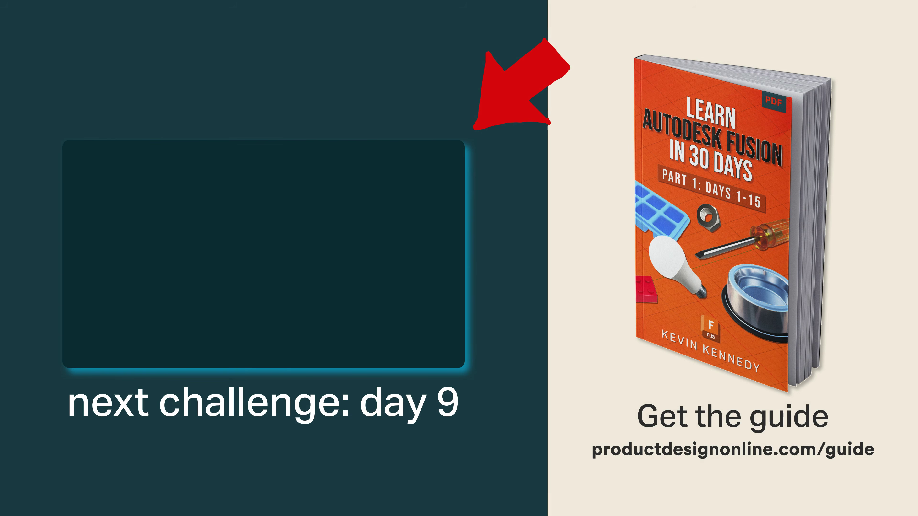